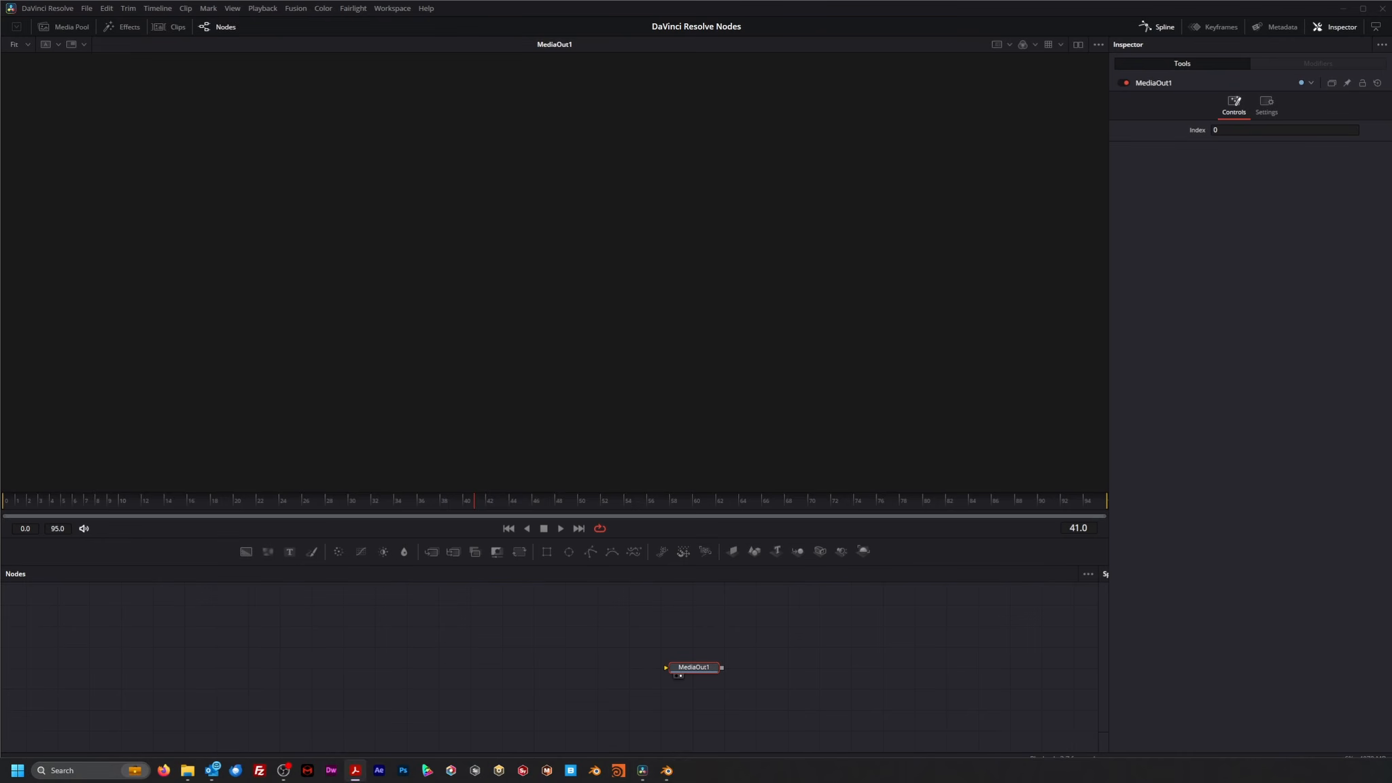
Step: Switch to Blender, play the running character animation, and scrub the timeline to frame 79
click(667, 772)
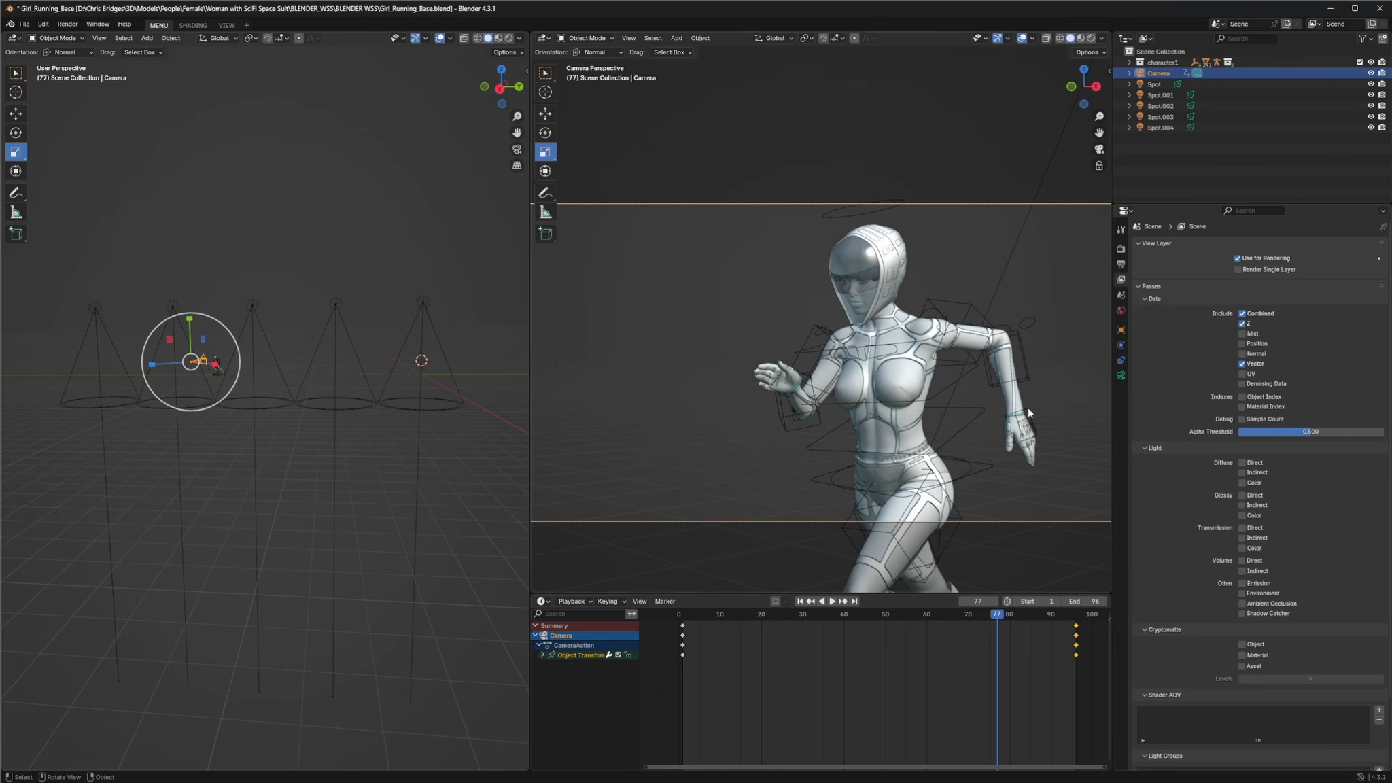
key(space)
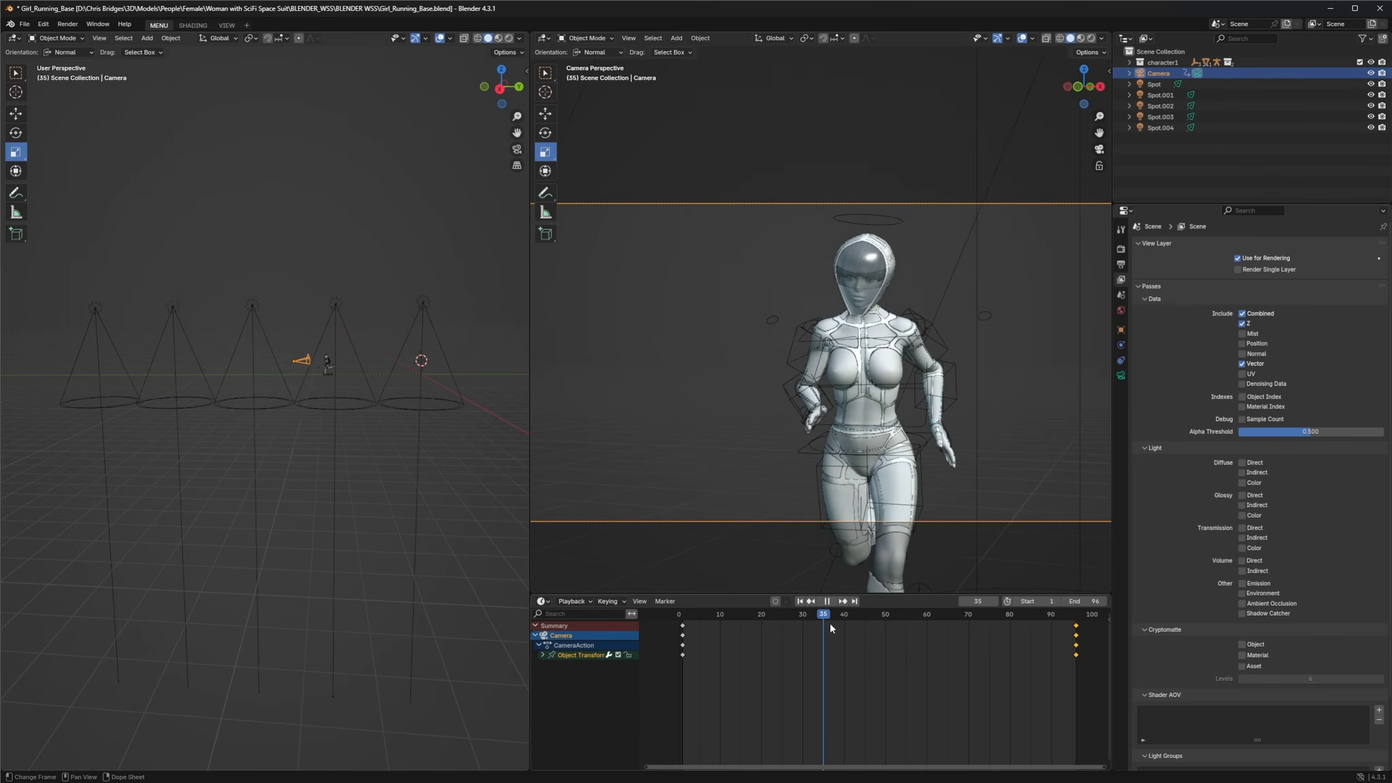
drag(887, 620, 1007, 619)
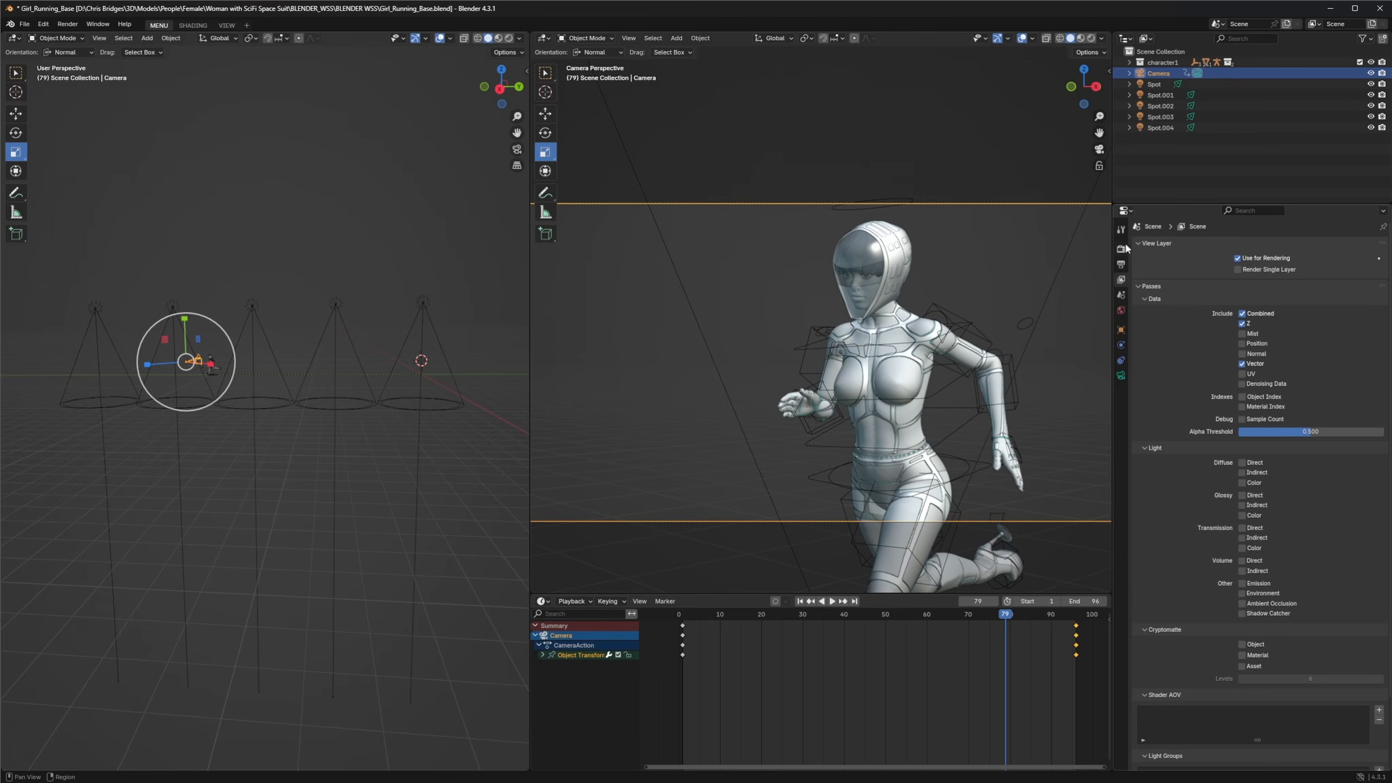
Step: Toggle motion blur on and back off in the scene's Cycles render settings
click(1121, 266)
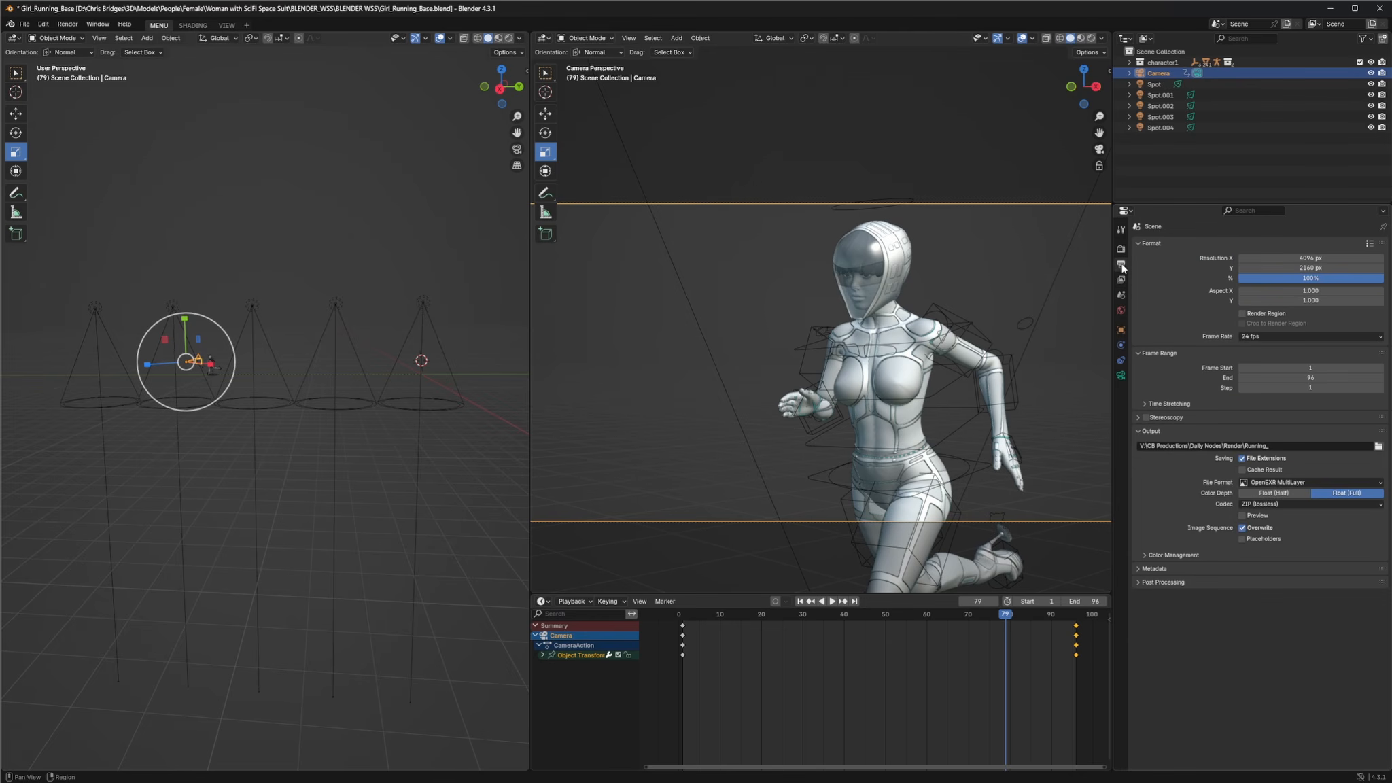
click(1121, 249)
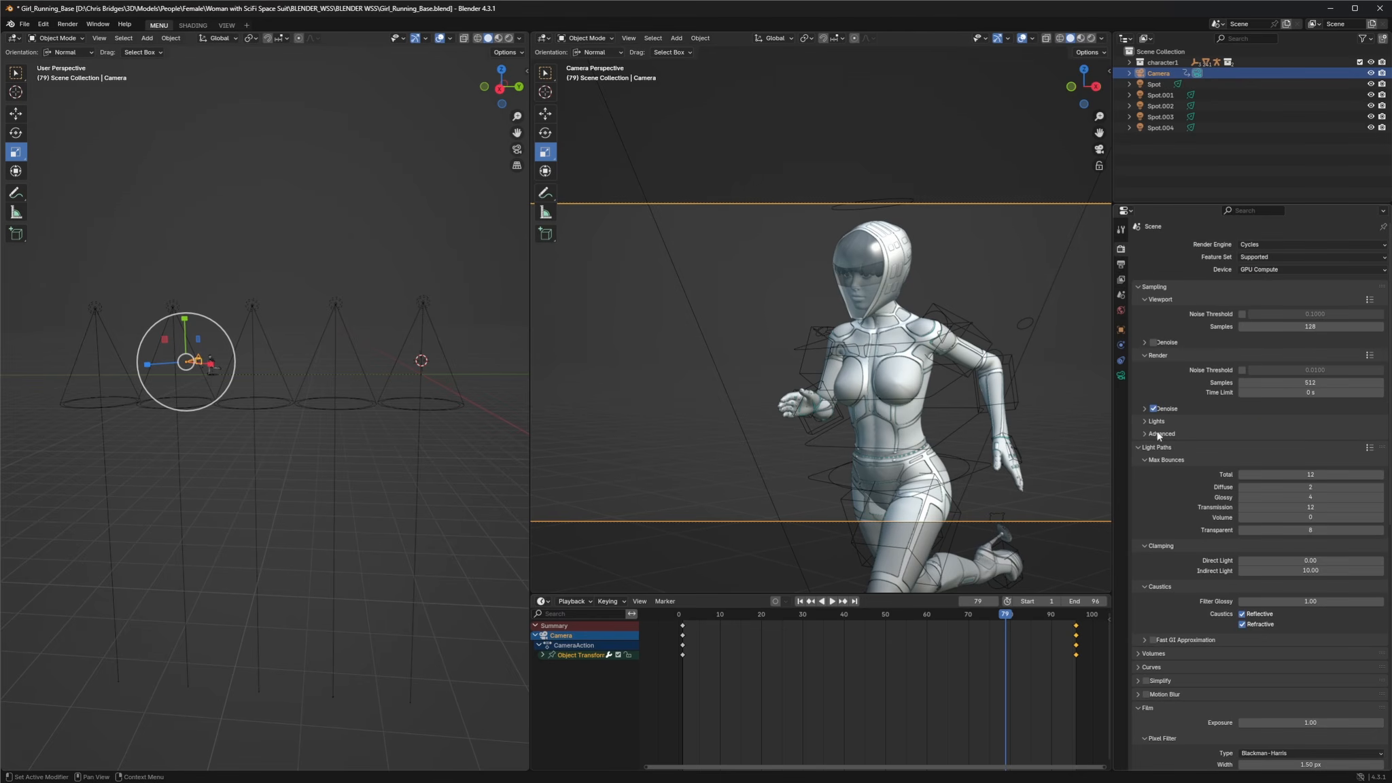
click(1138, 694)
scroll(1161, 702, down, 1)
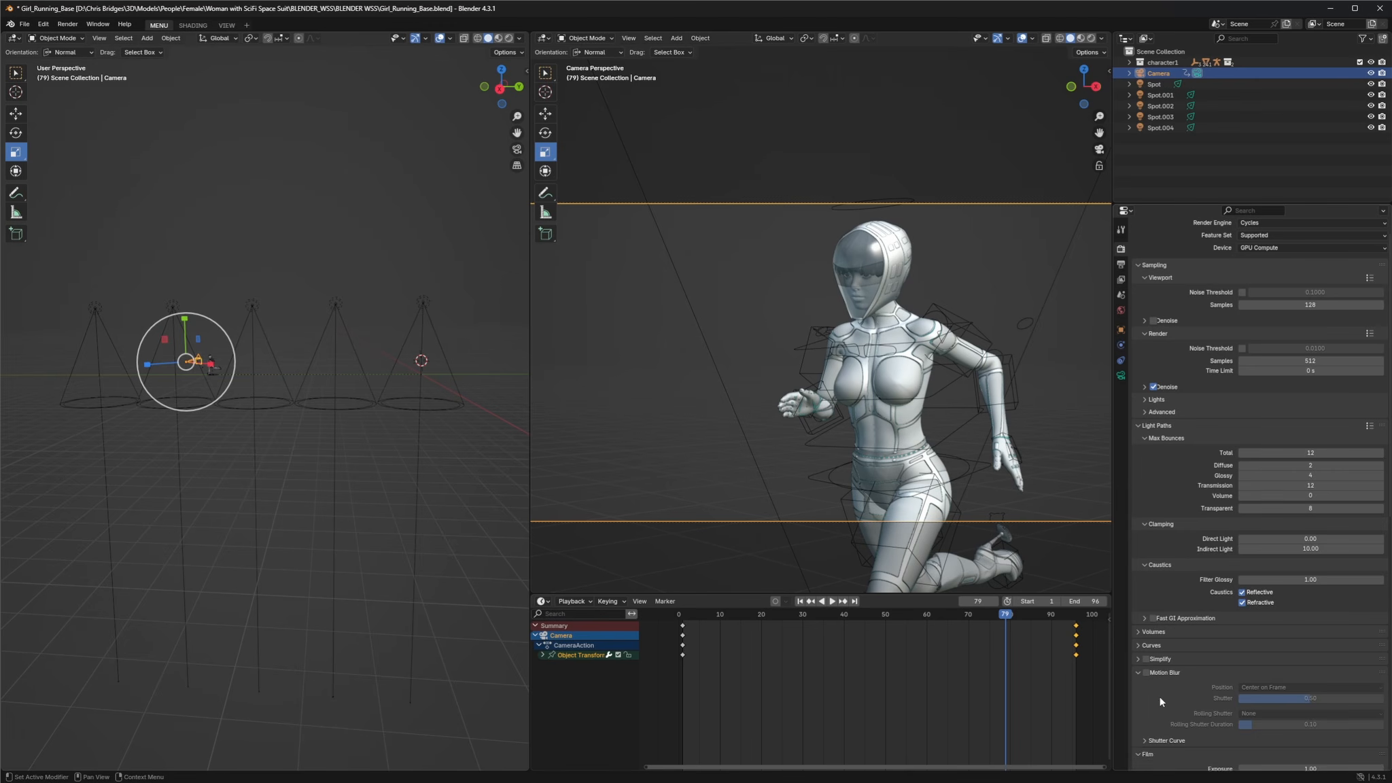
scroll(1161, 702, down, 5)
click(1146, 542)
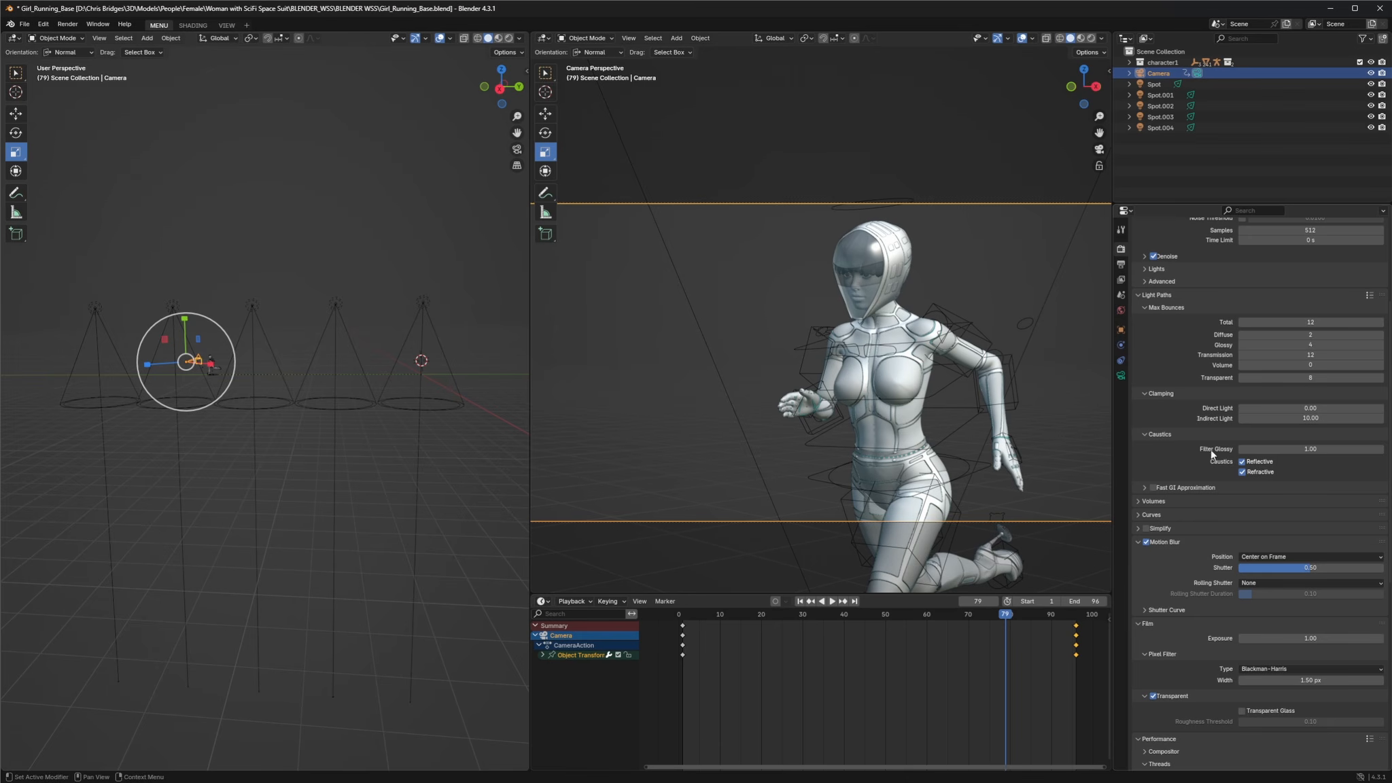
click(1147, 543)
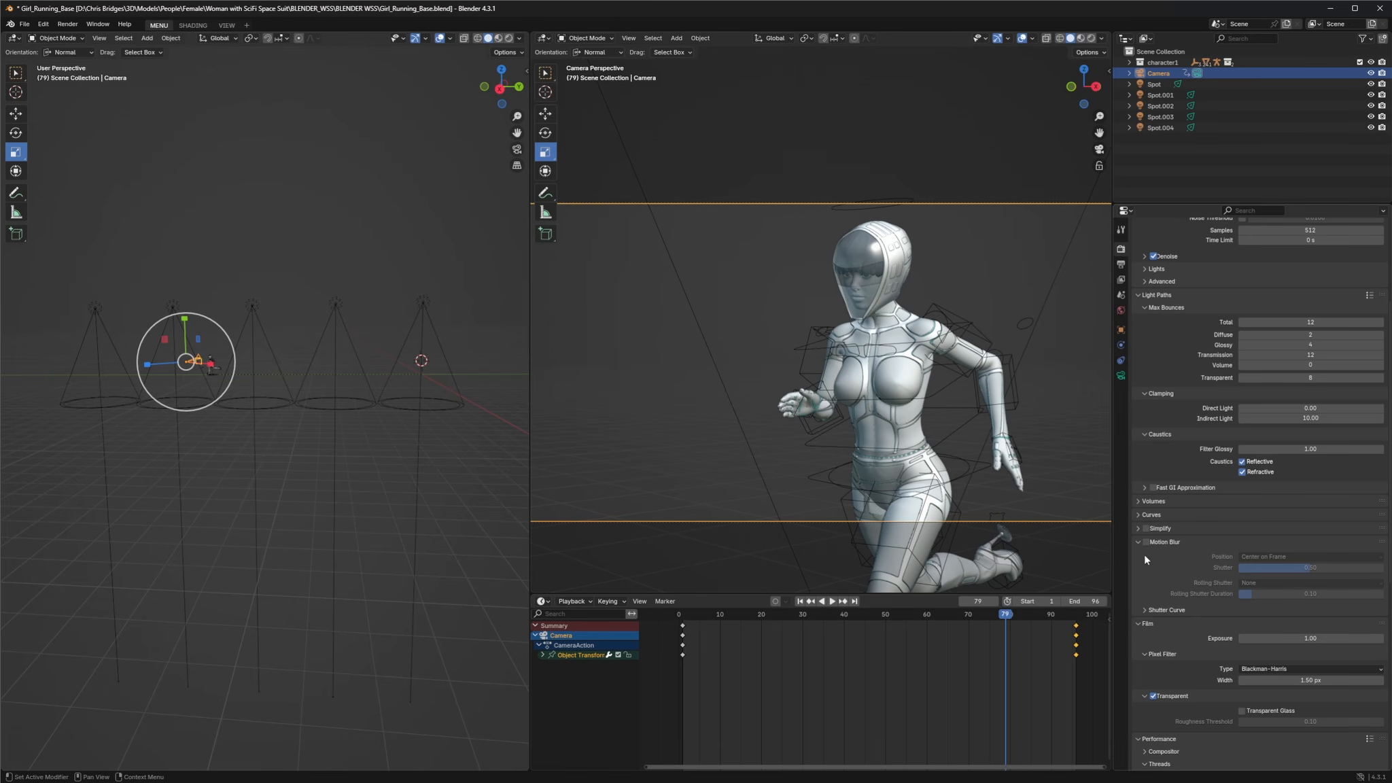
scroll(1156, 432, up, 5)
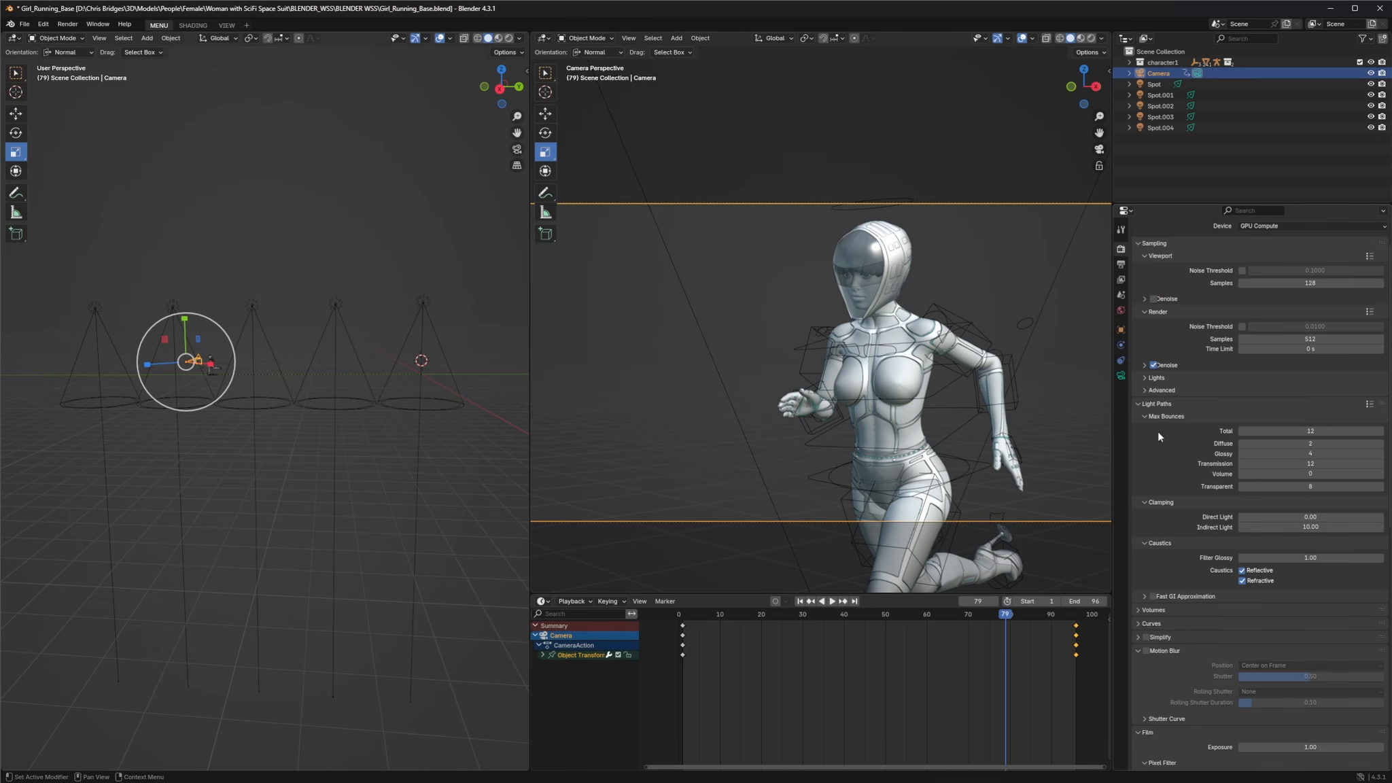
Step: Review the render output format settings and the view layer's passes, and return to DaVinci Resolve
click(1122, 265)
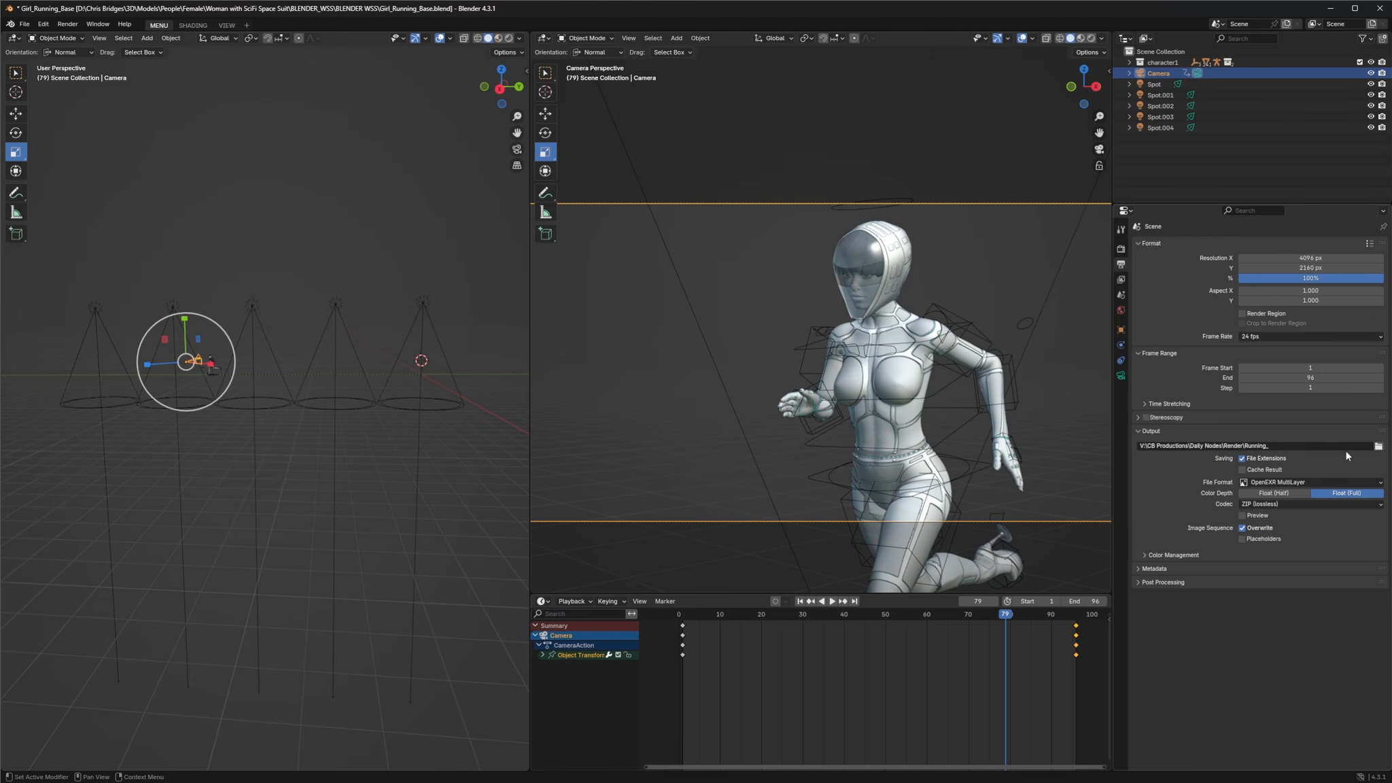
click(1121, 281)
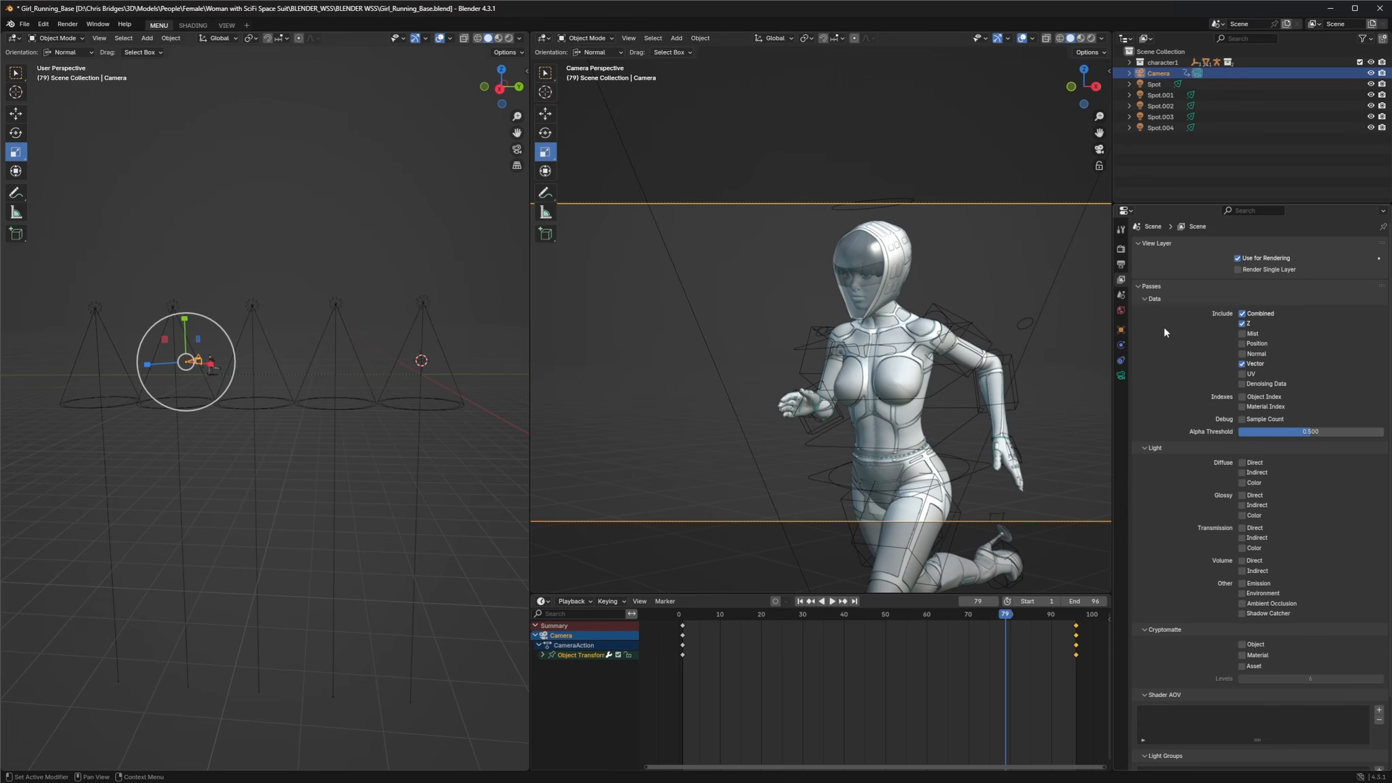
click(1331, 12)
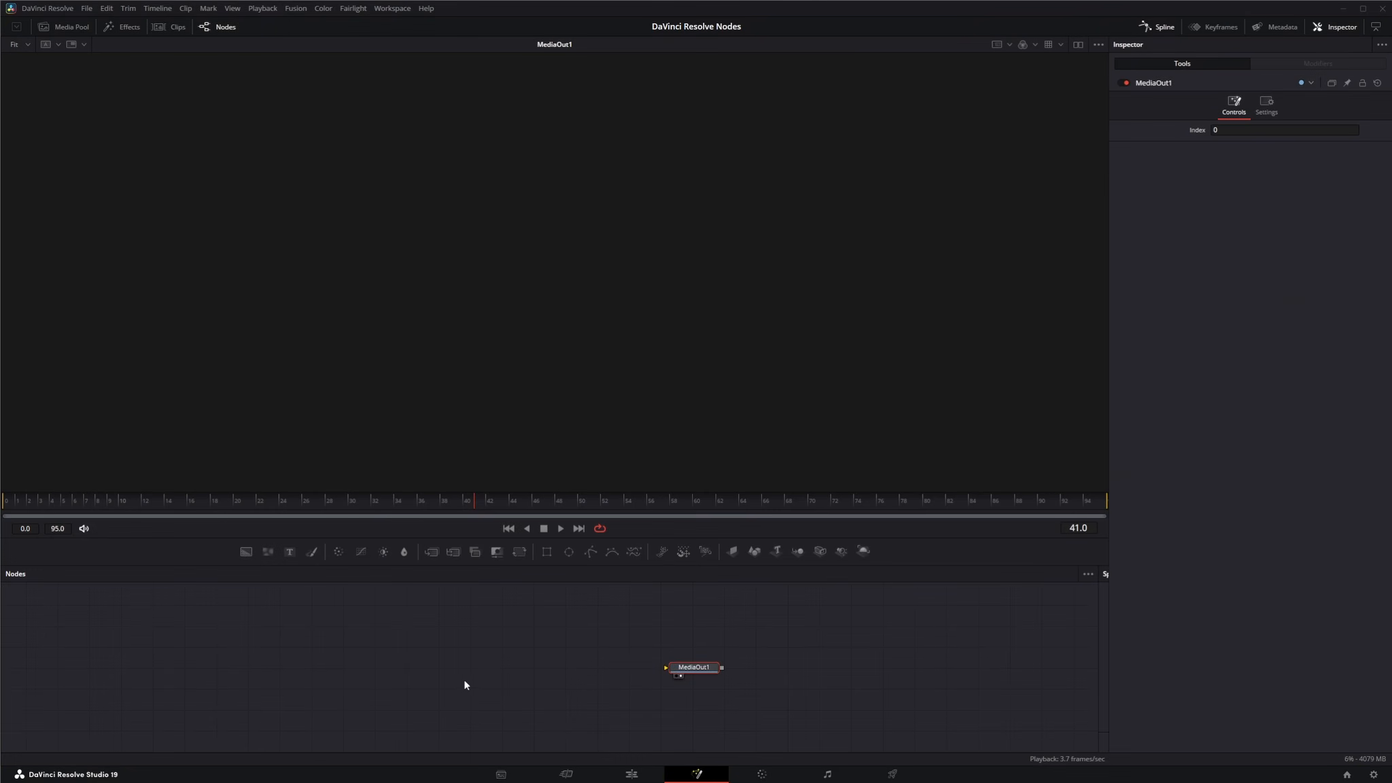
Step: Add a Loader node, load the EXR sequence starting at Running_0001 from the Render folder, and show it in the viewer
drag(578, 670, 587, 671)
click(608, 675)
key(shift+space)
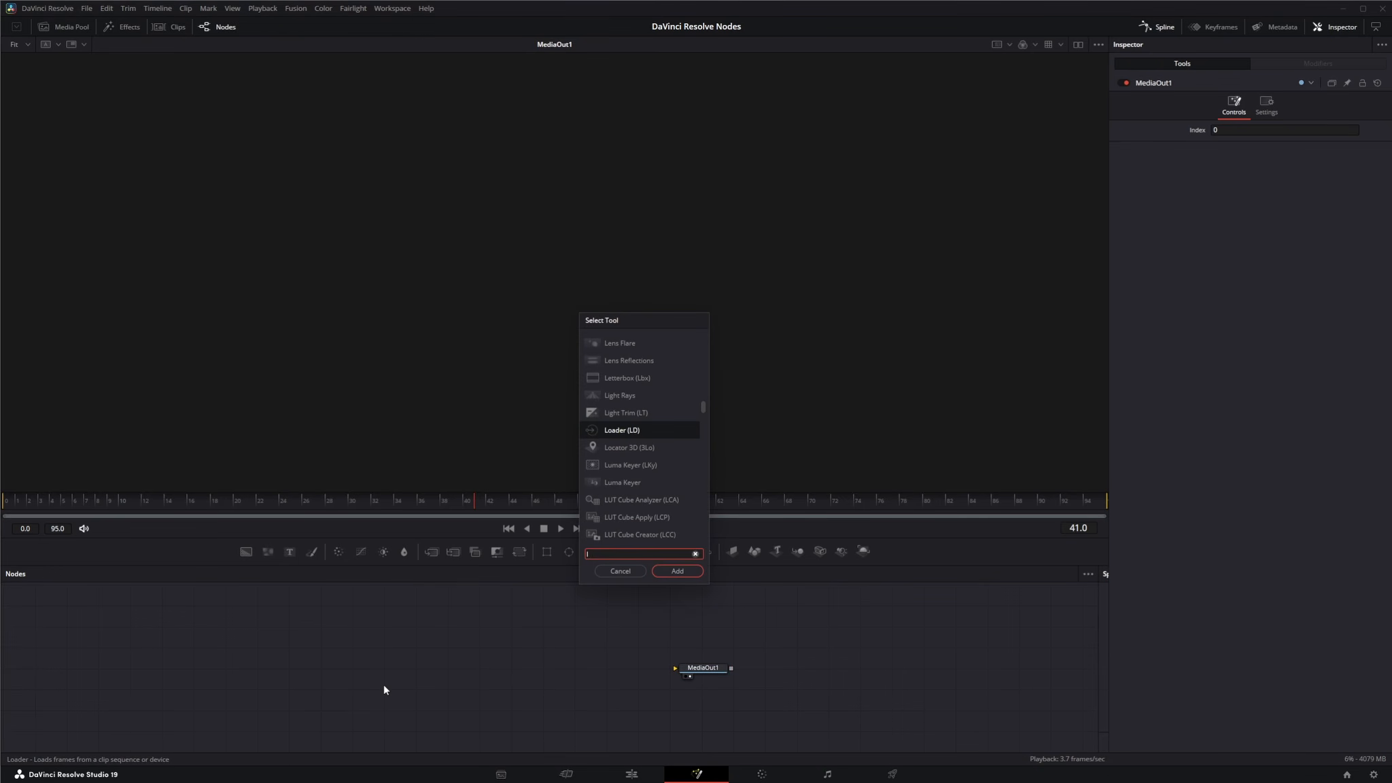
key(Return)
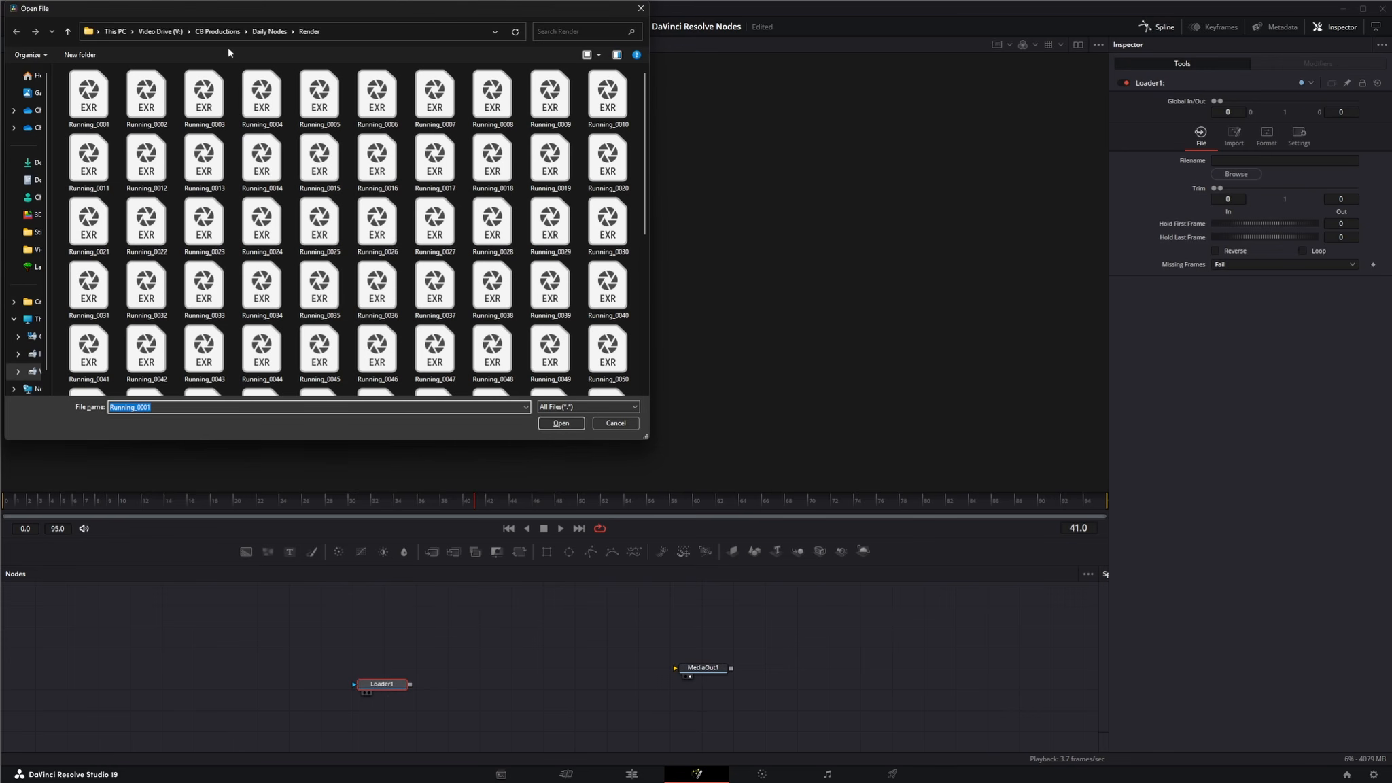
click(89, 95)
click(563, 424)
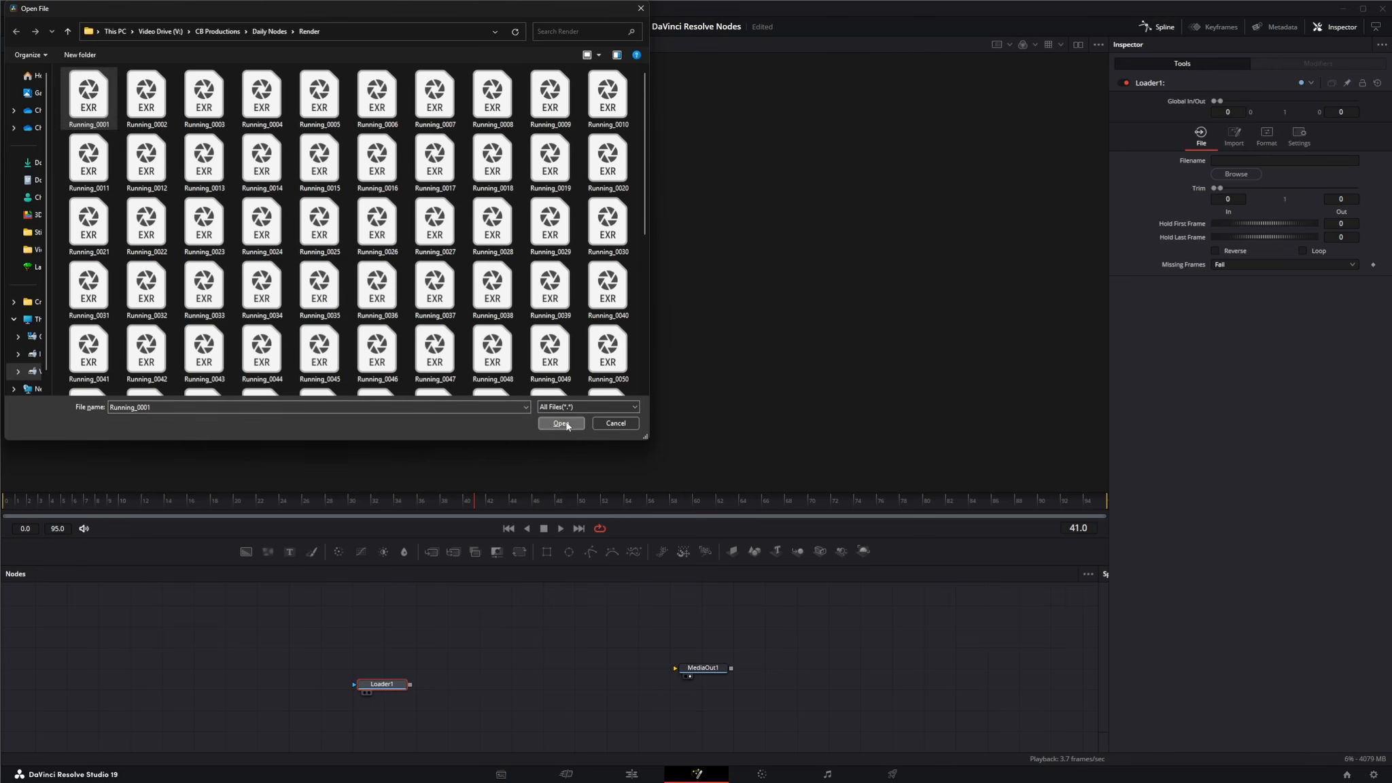
drag(392, 686, 540, 268)
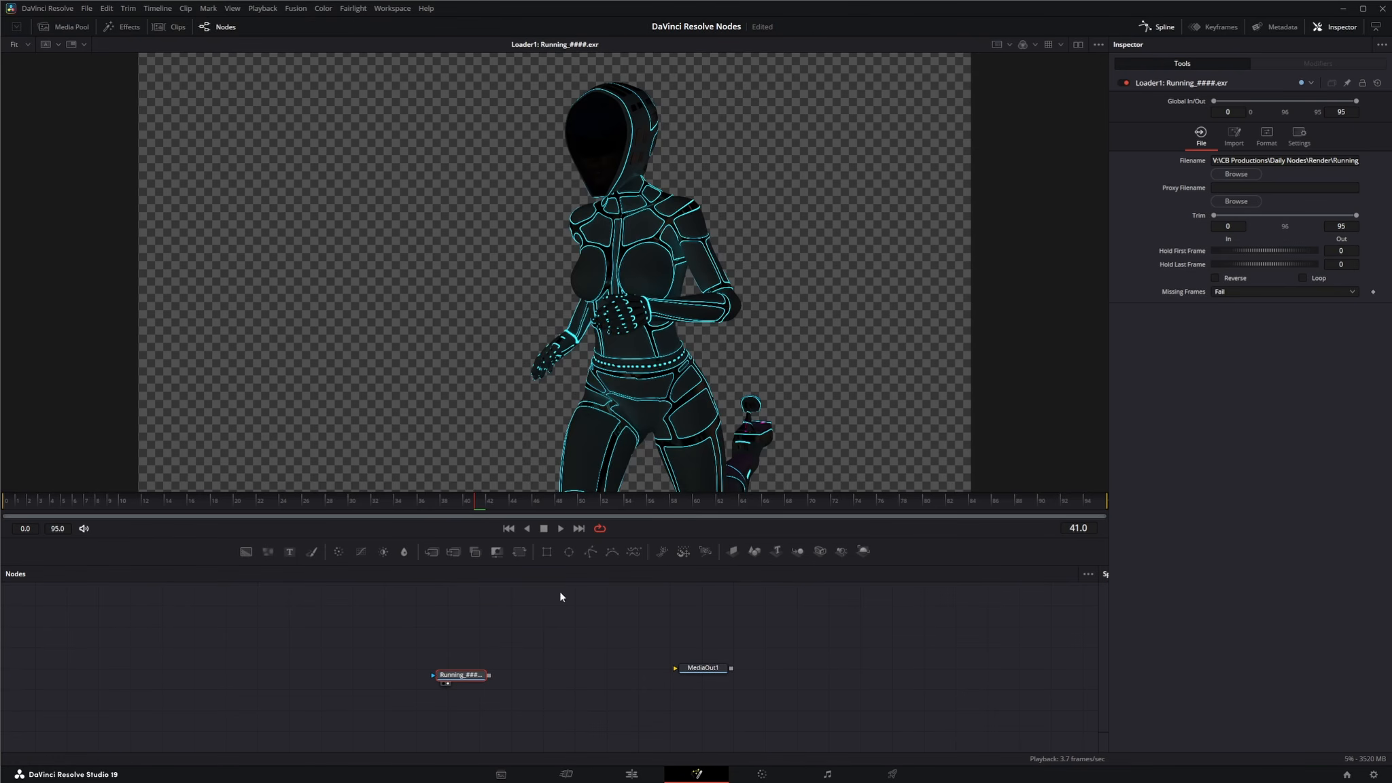
Step: Add a Gamut node, connect the Running loader's output to it, and show the Gamut node in the viewer
drag(468, 678, 447, 680)
key(shift+space)
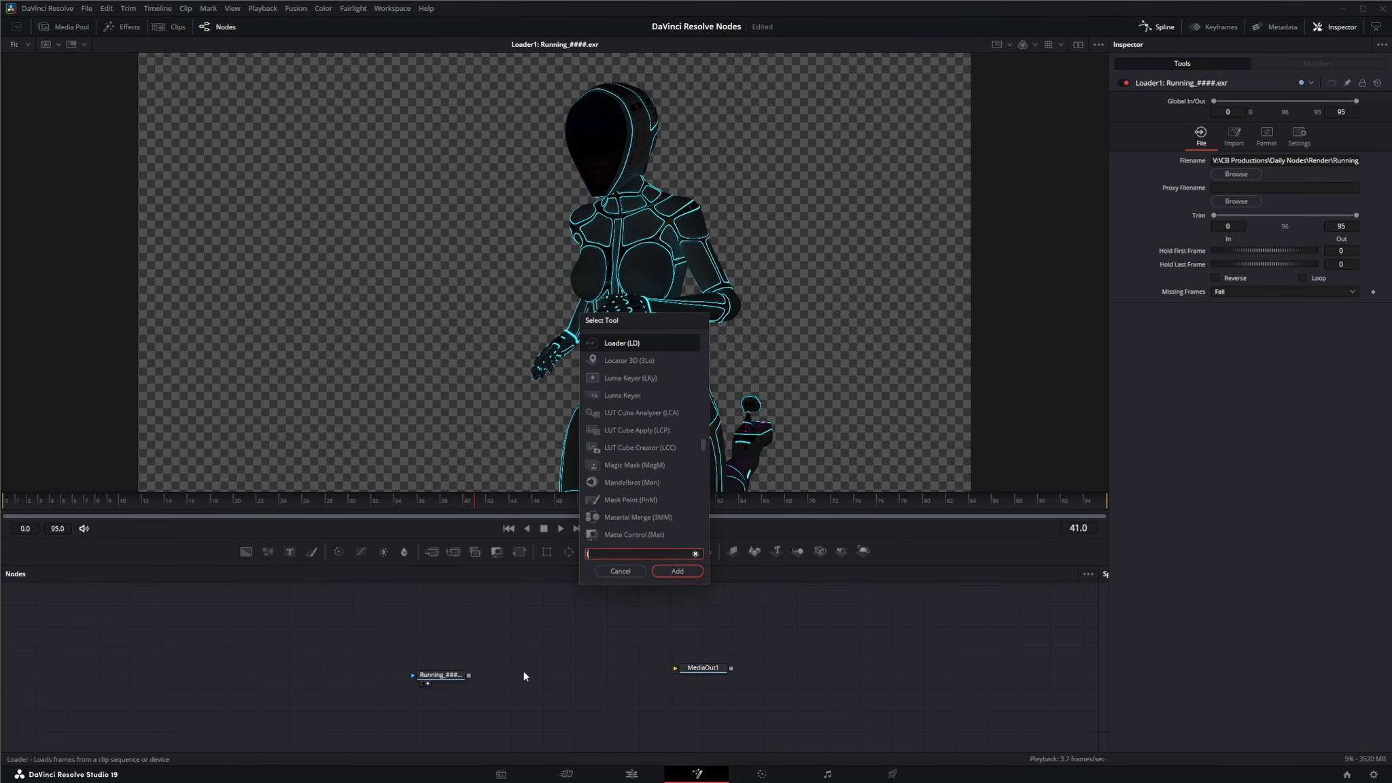
text(gam)
key(Return)
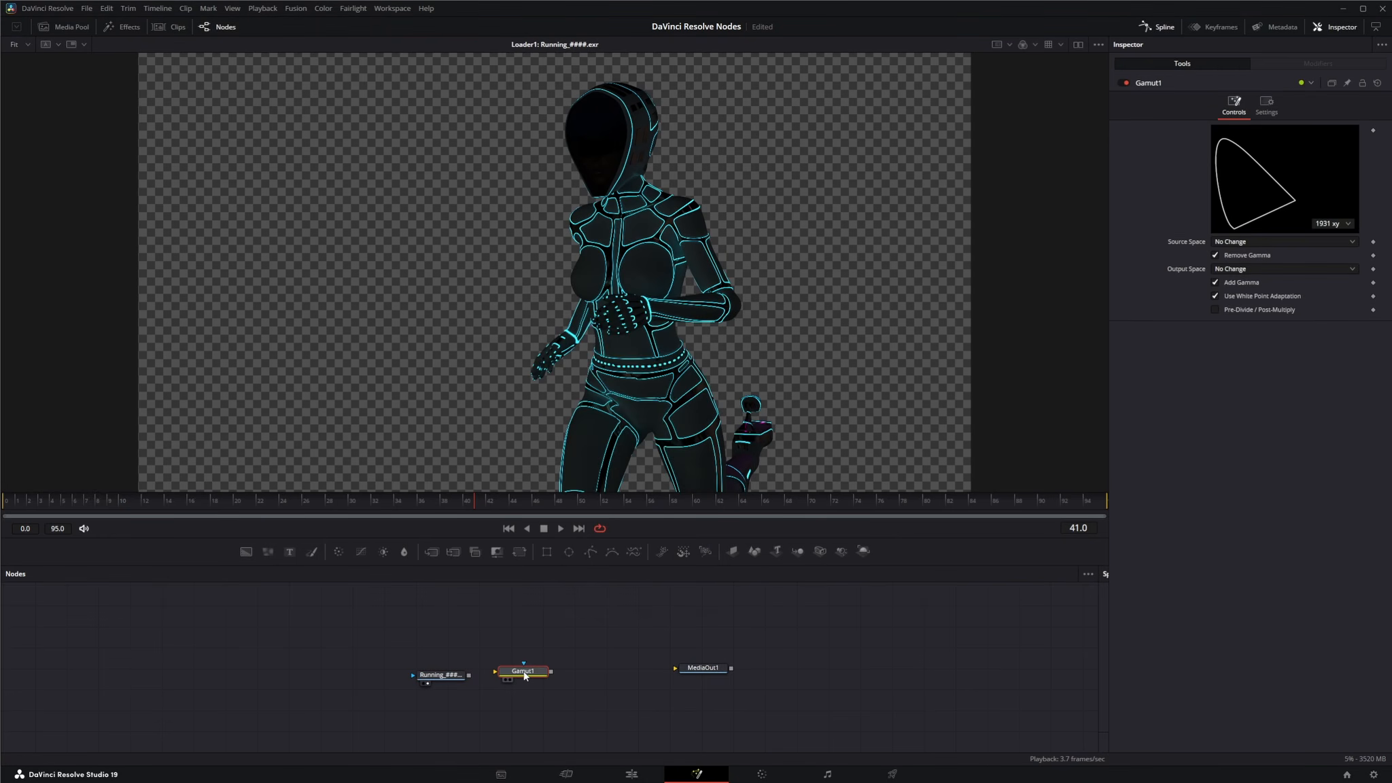
drag(524, 672, 515, 679)
drag(476, 677, 520, 679)
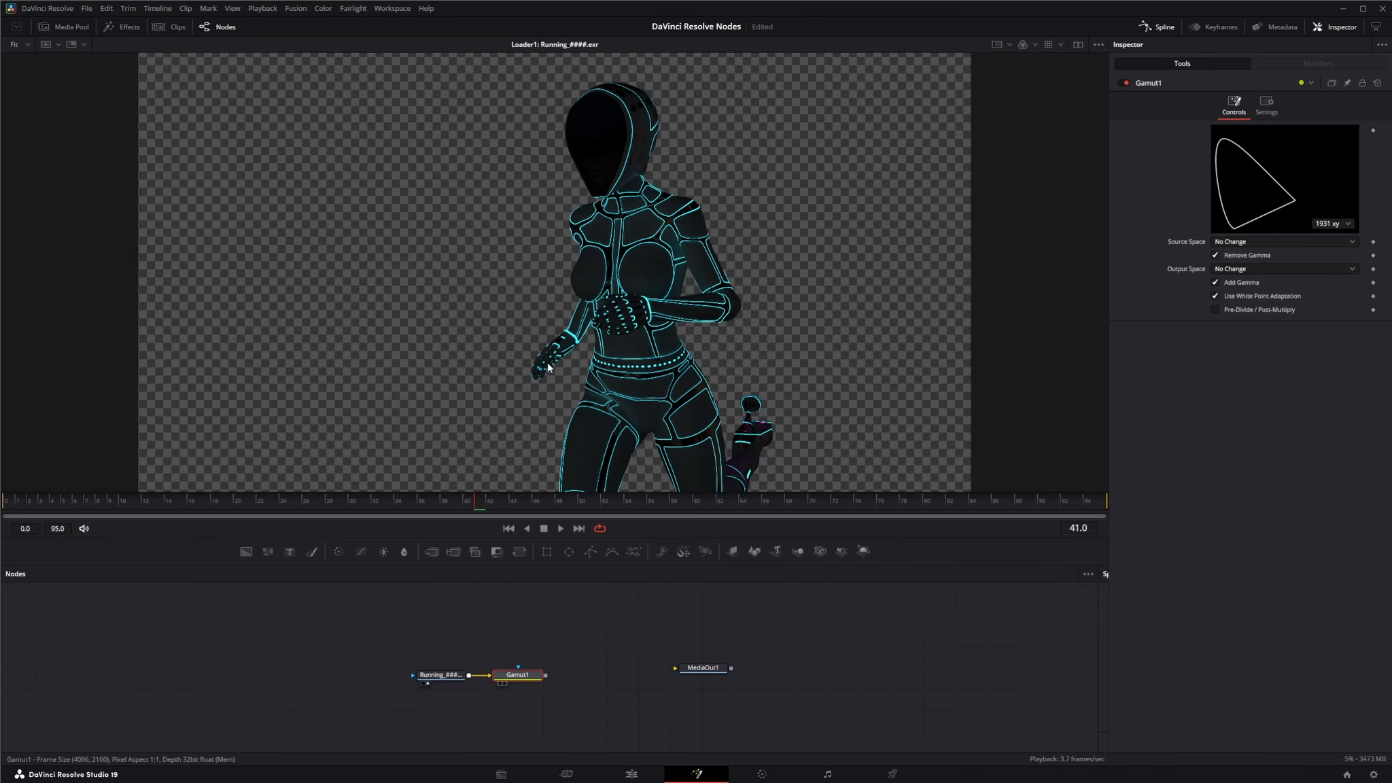
key(1)
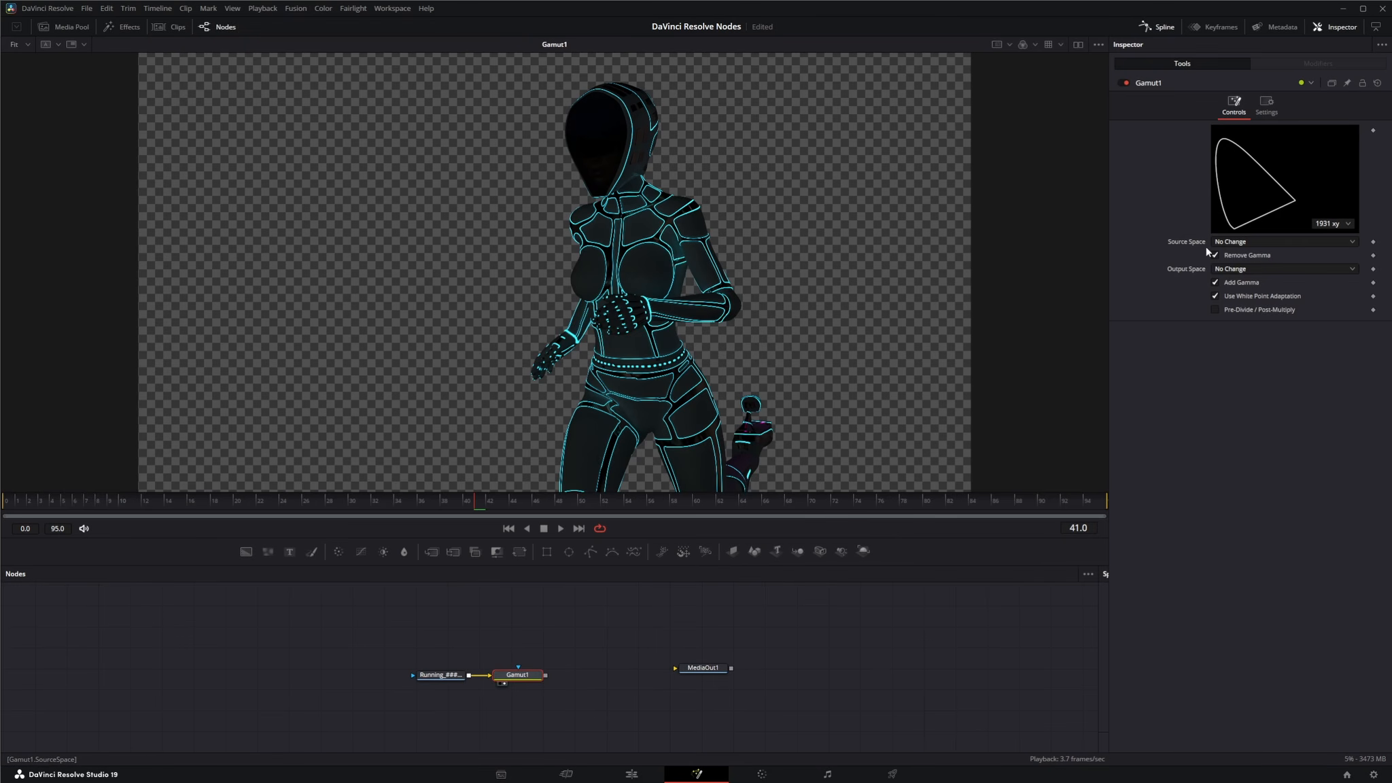
Step: Set the Gamut node's output space to sRGB
click(1227, 270)
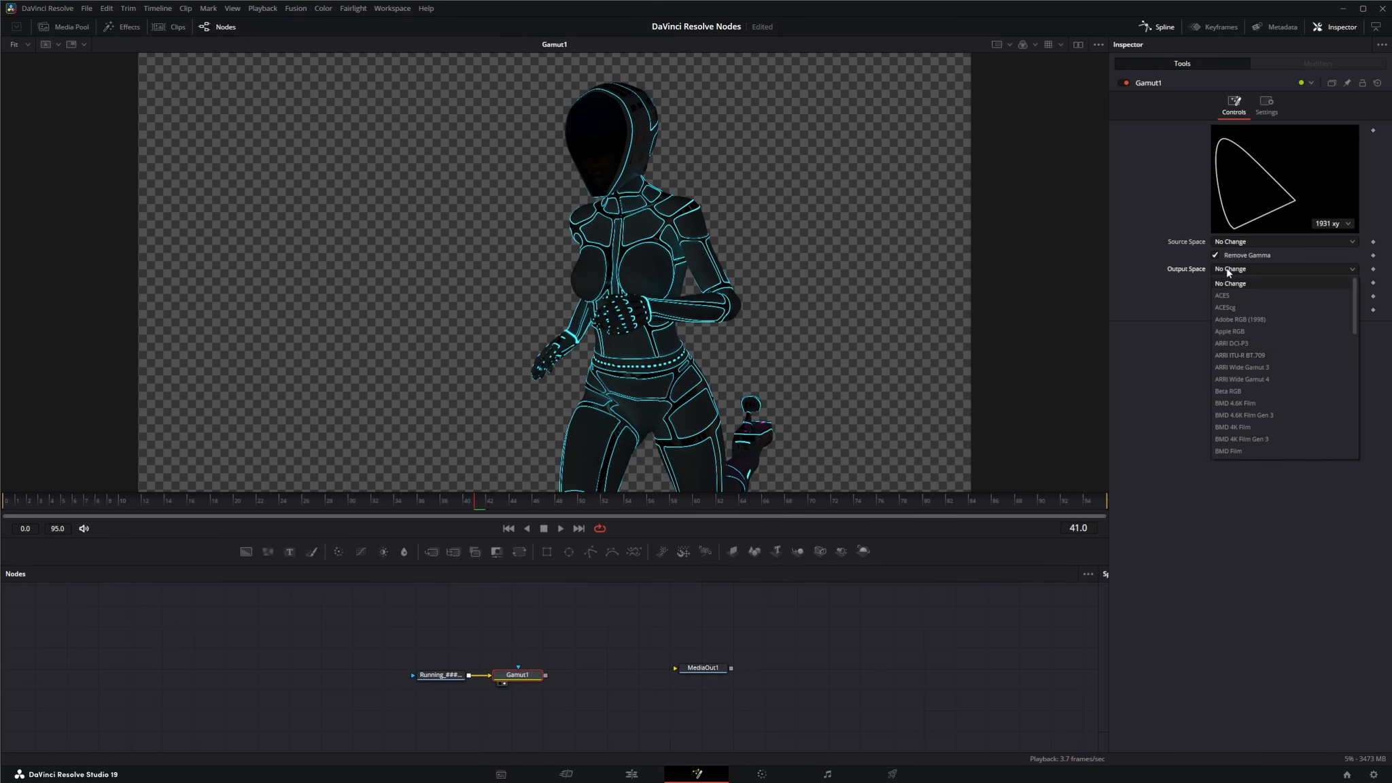
scroll(1260, 401, down, 5)
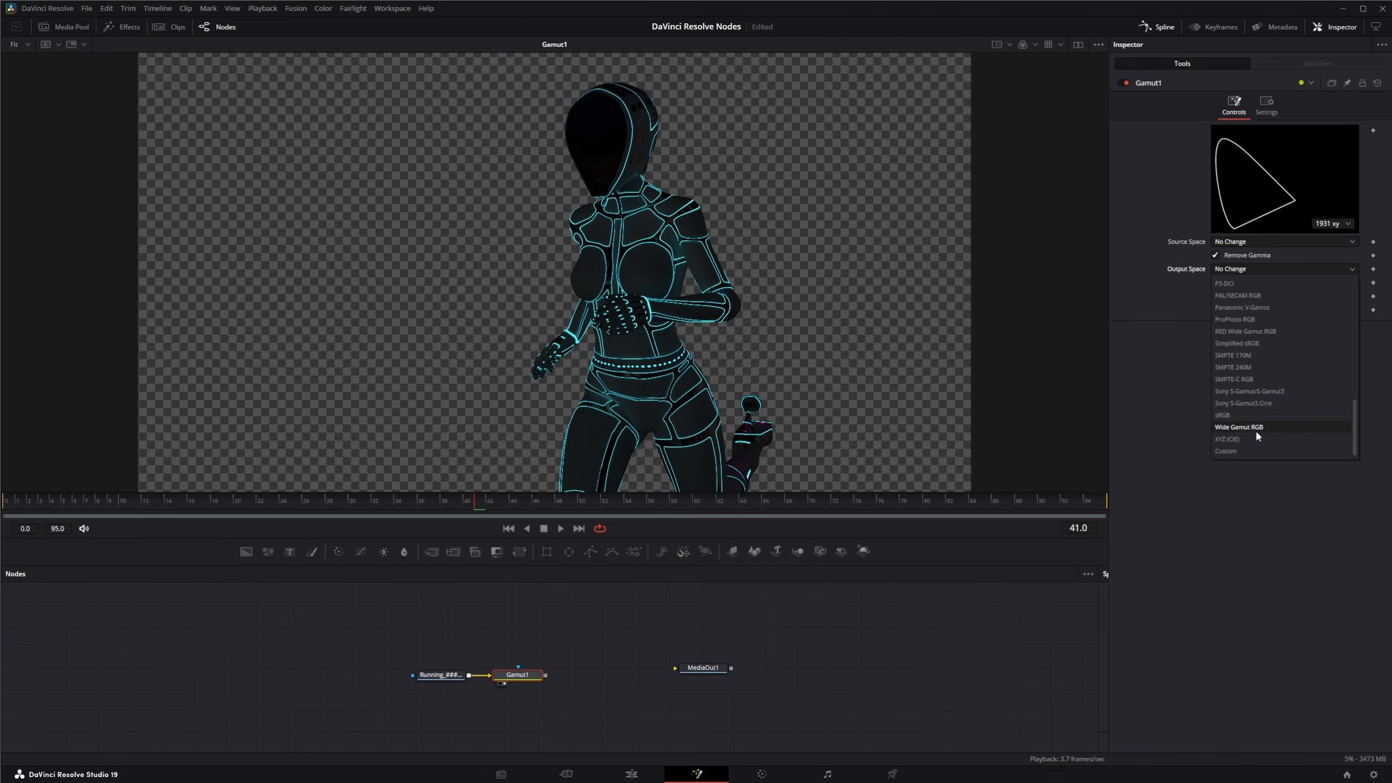
click(1255, 427)
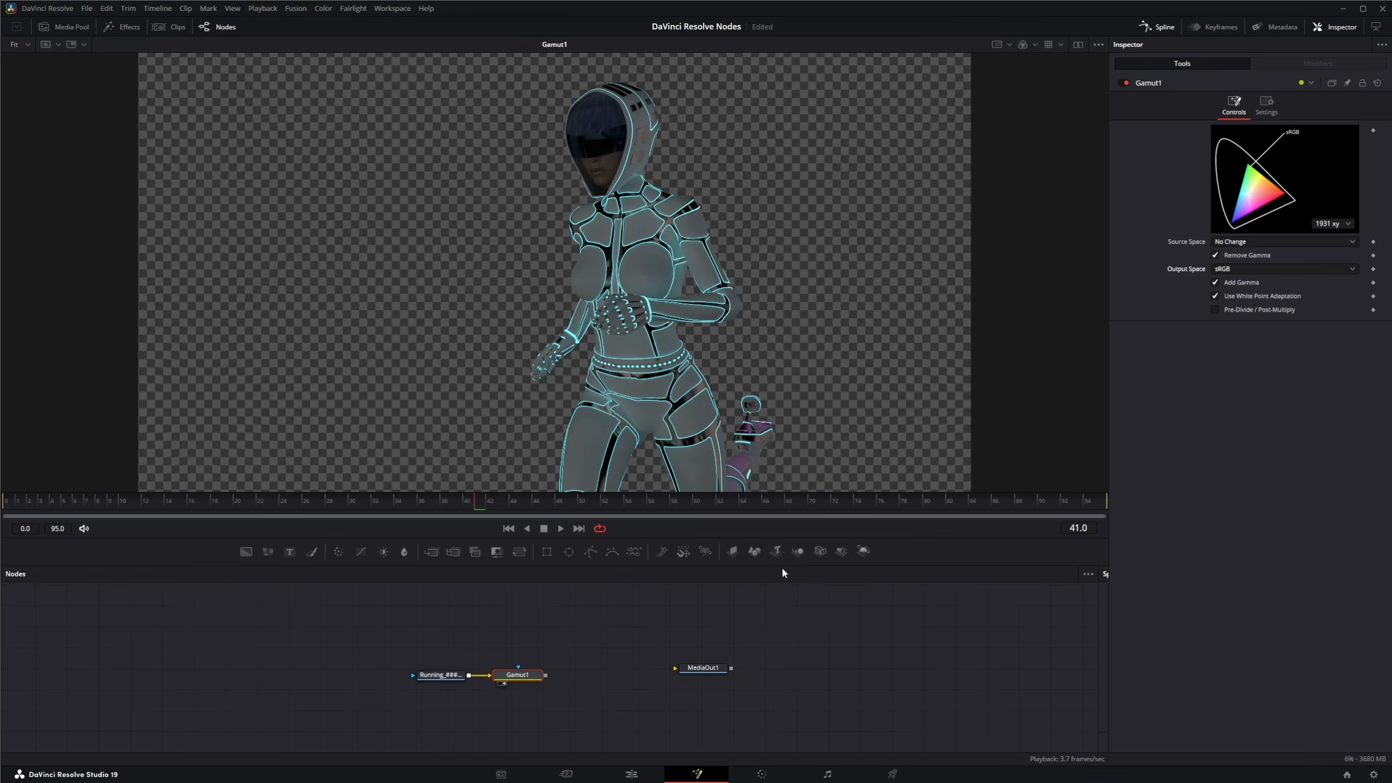
Step: Play back the color-converted running sequence, stop it, and return to the first frame
click(562, 529)
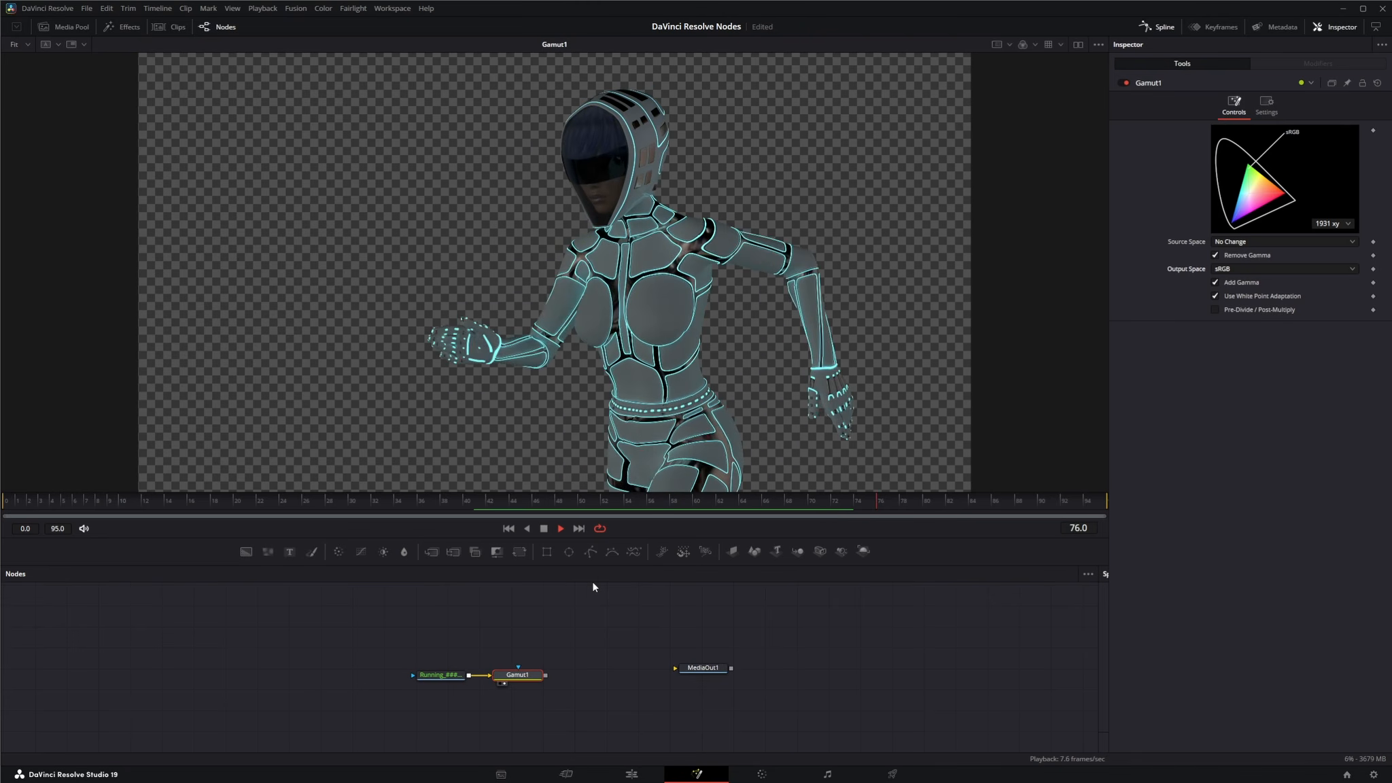
click(544, 529)
click(509, 528)
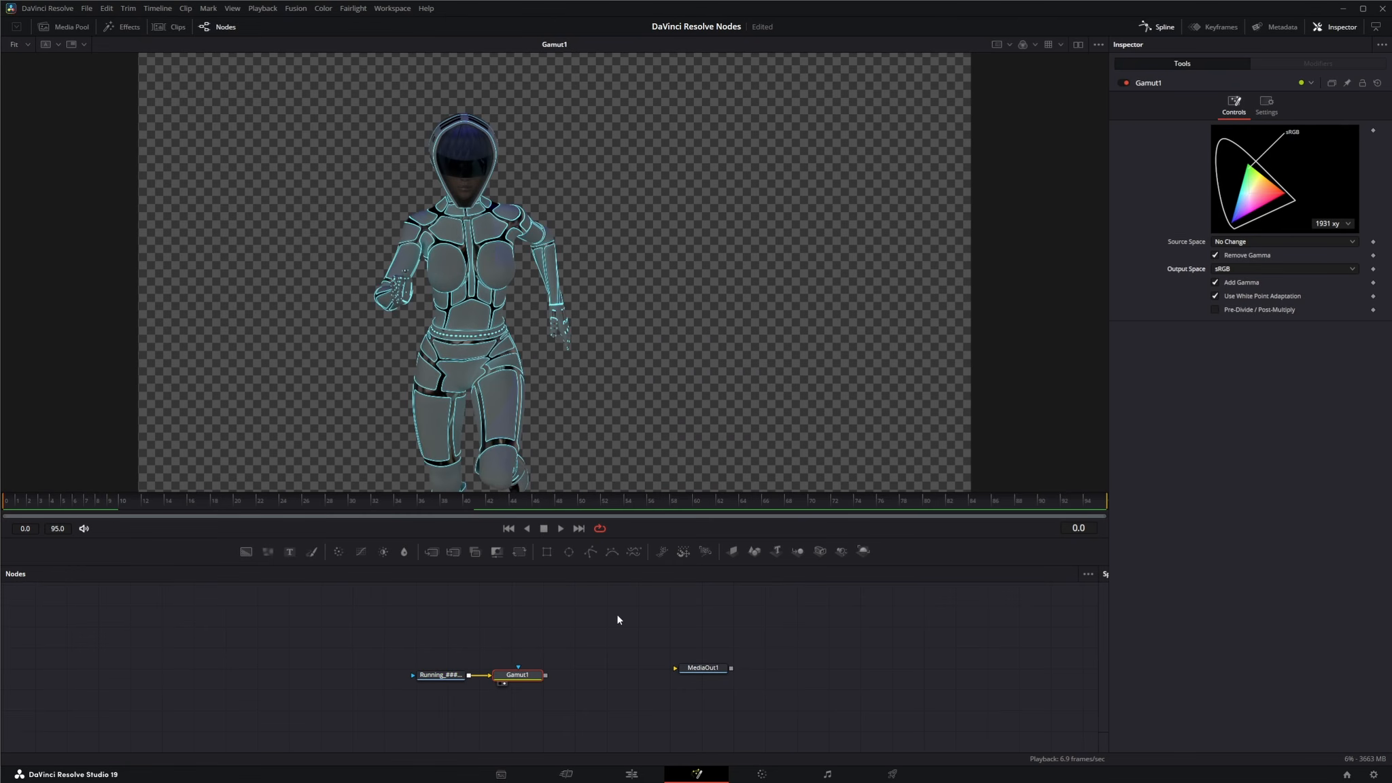
Step: Add a Background node and a Merge node, merge the Gamut output over the background, and show the merge in the viewer
drag(522, 670, 551, 670)
drag(707, 672, 727, 677)
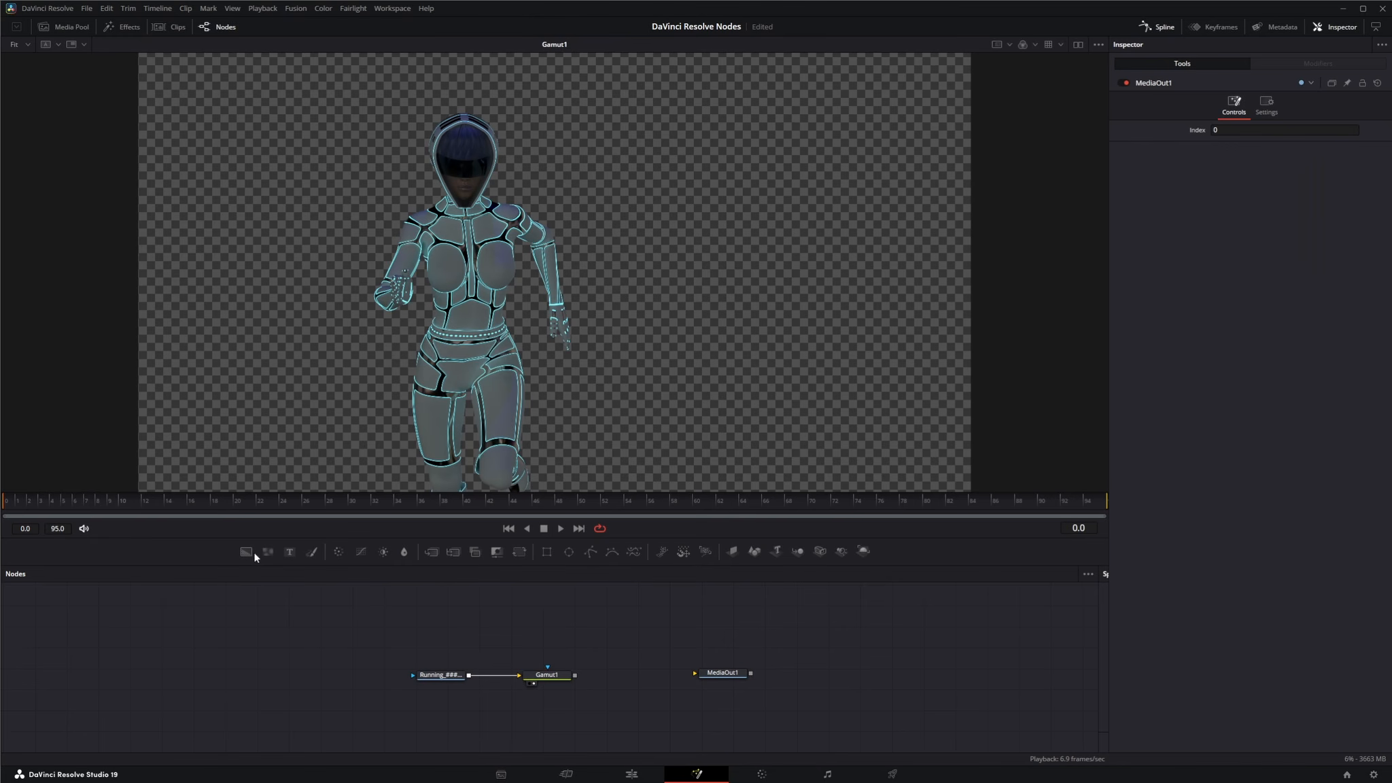
drag(248, 551, 541, 724)
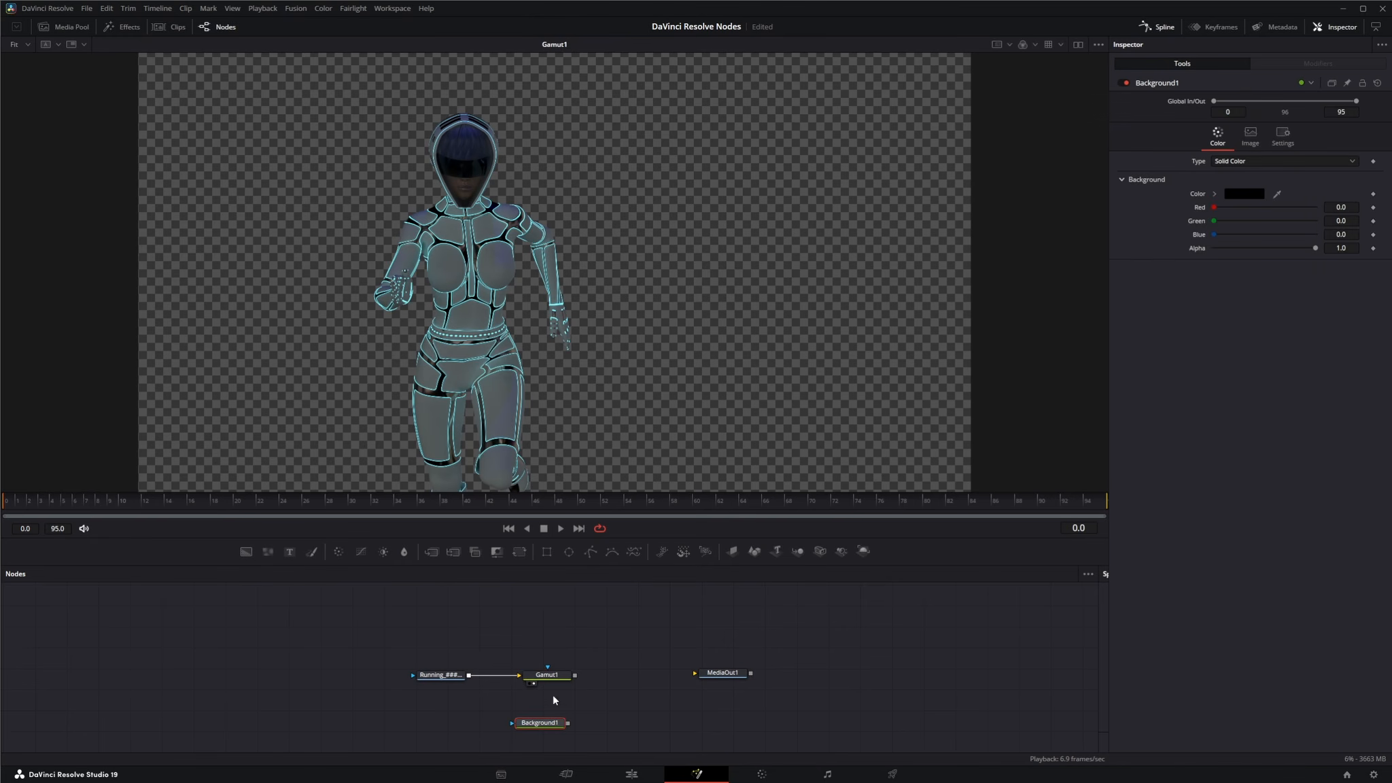
drag(452, 554, 605, 724)
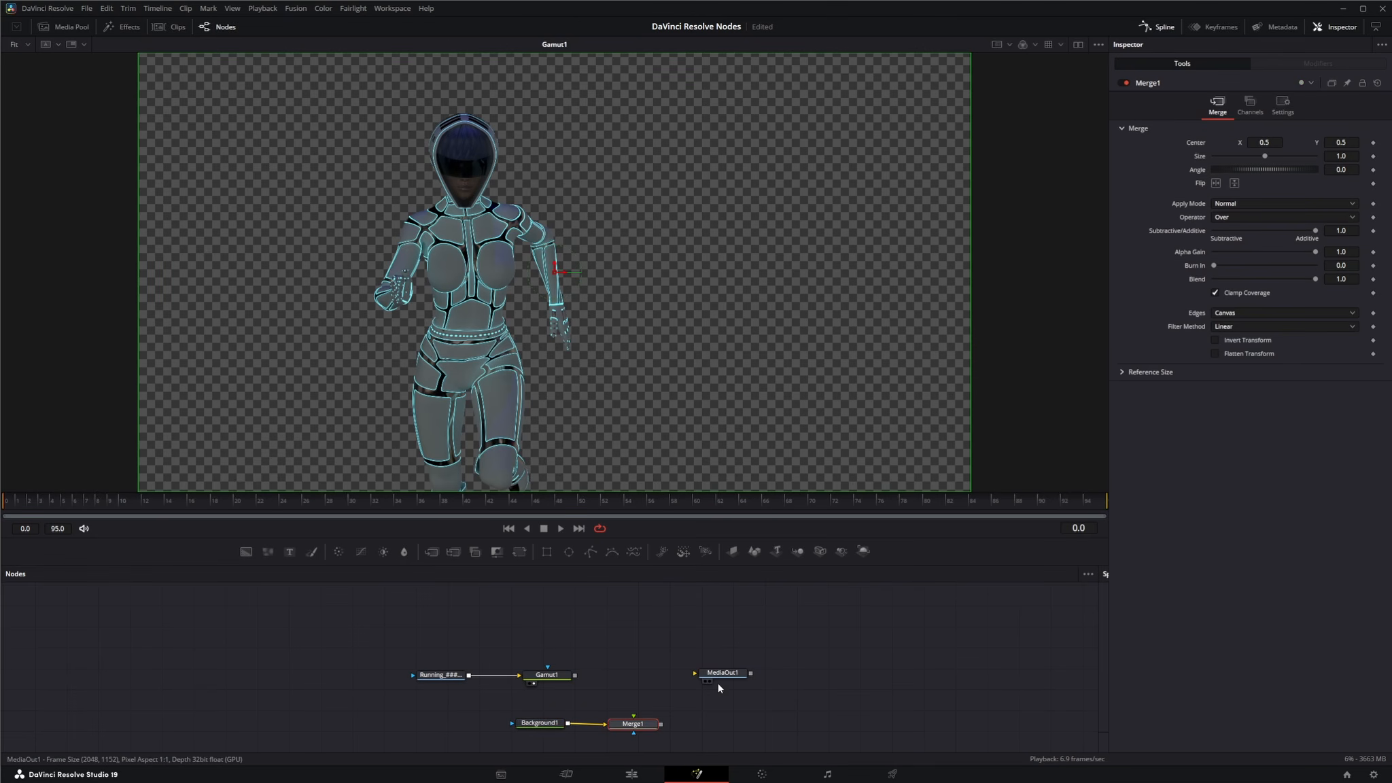
drag(721, 677, 751, 675)
drag(575, 675, 657, 420)
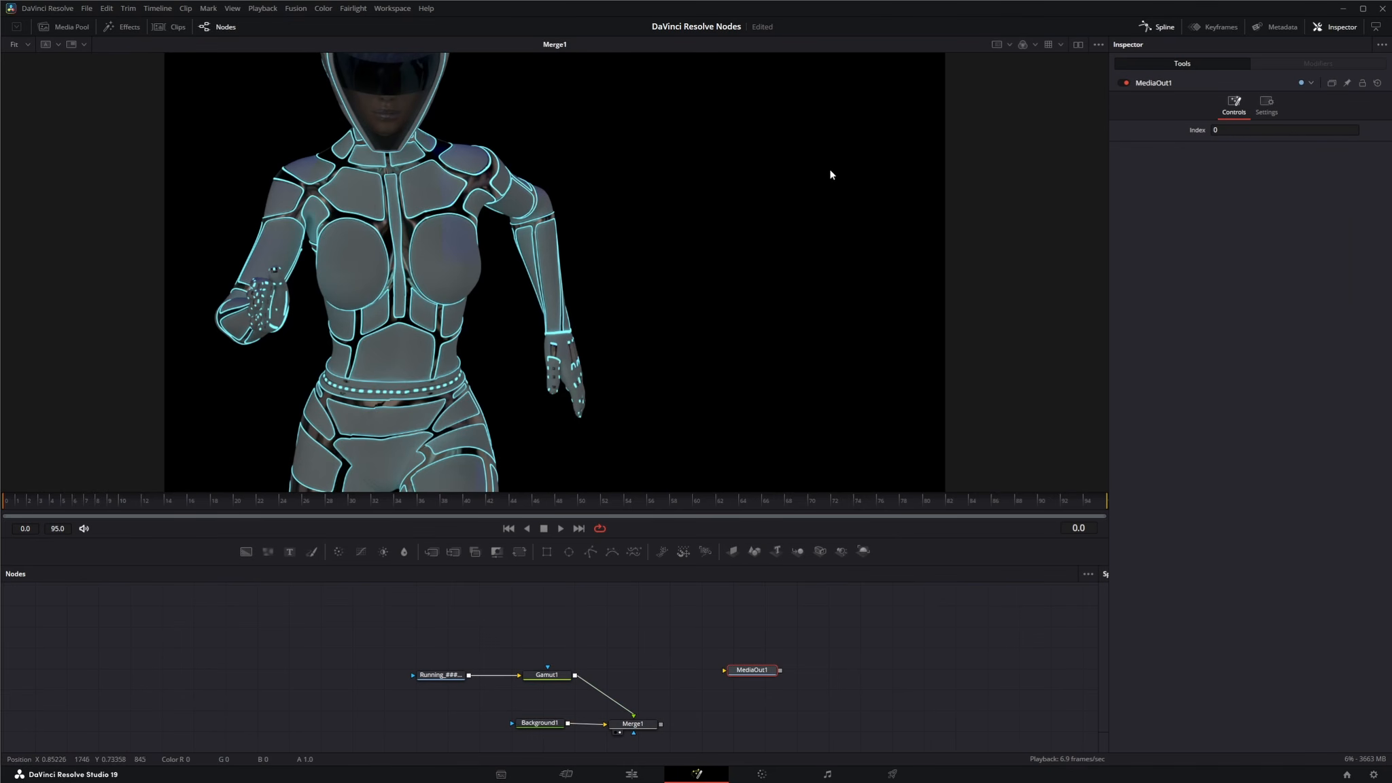
Step: Insert a Transform node between Gamut1 and Merge1 and scale the character down to a size of about 0.54
drag(829, 169, 822, 318)
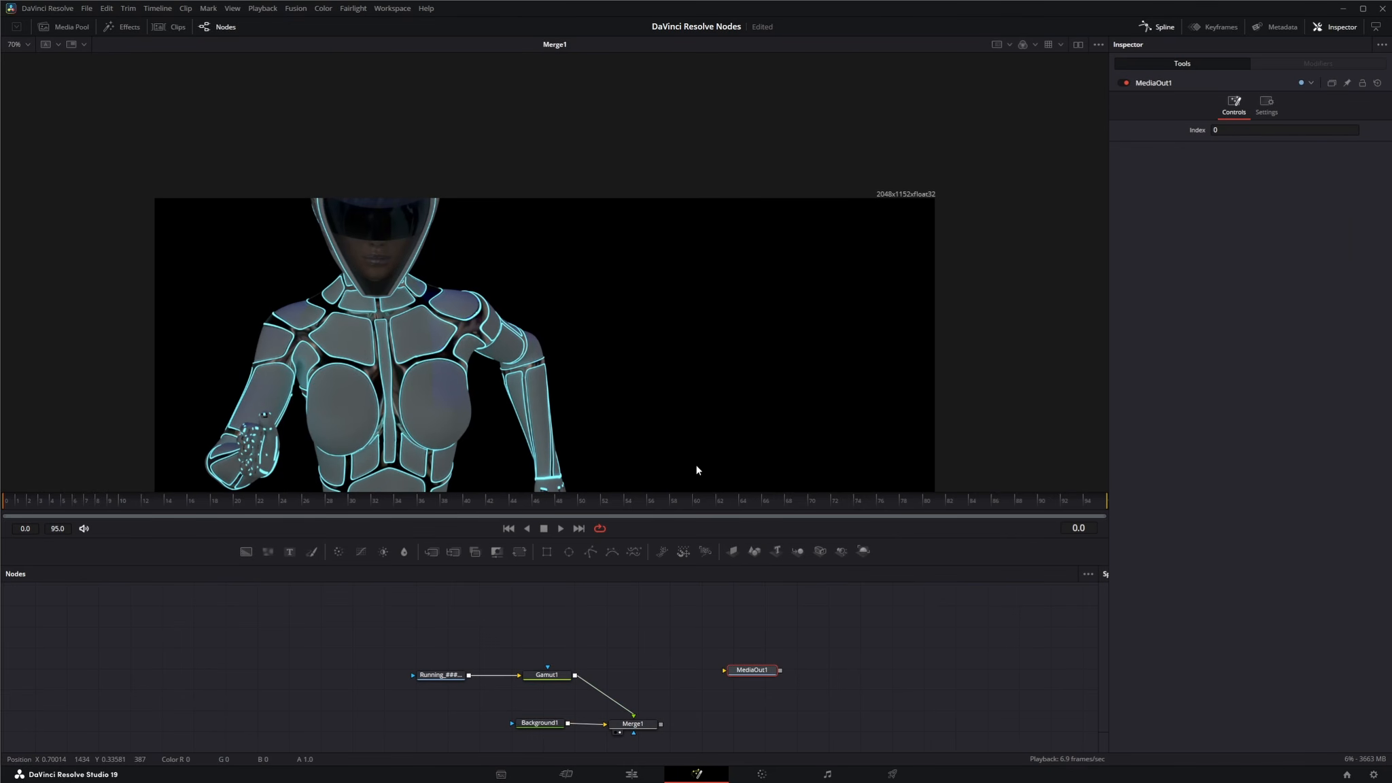
drag(690, 424, 650, 228)
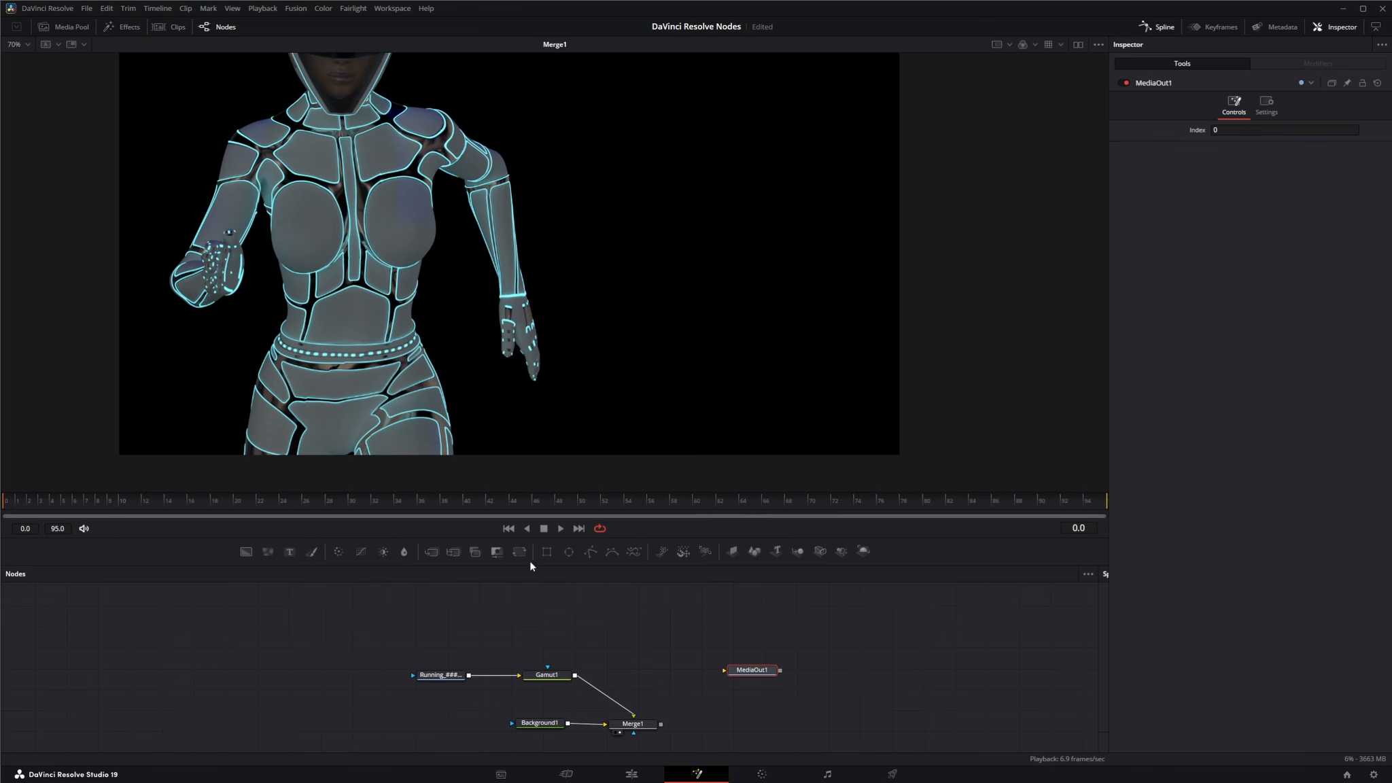
drag(575, 363, 648, 412)
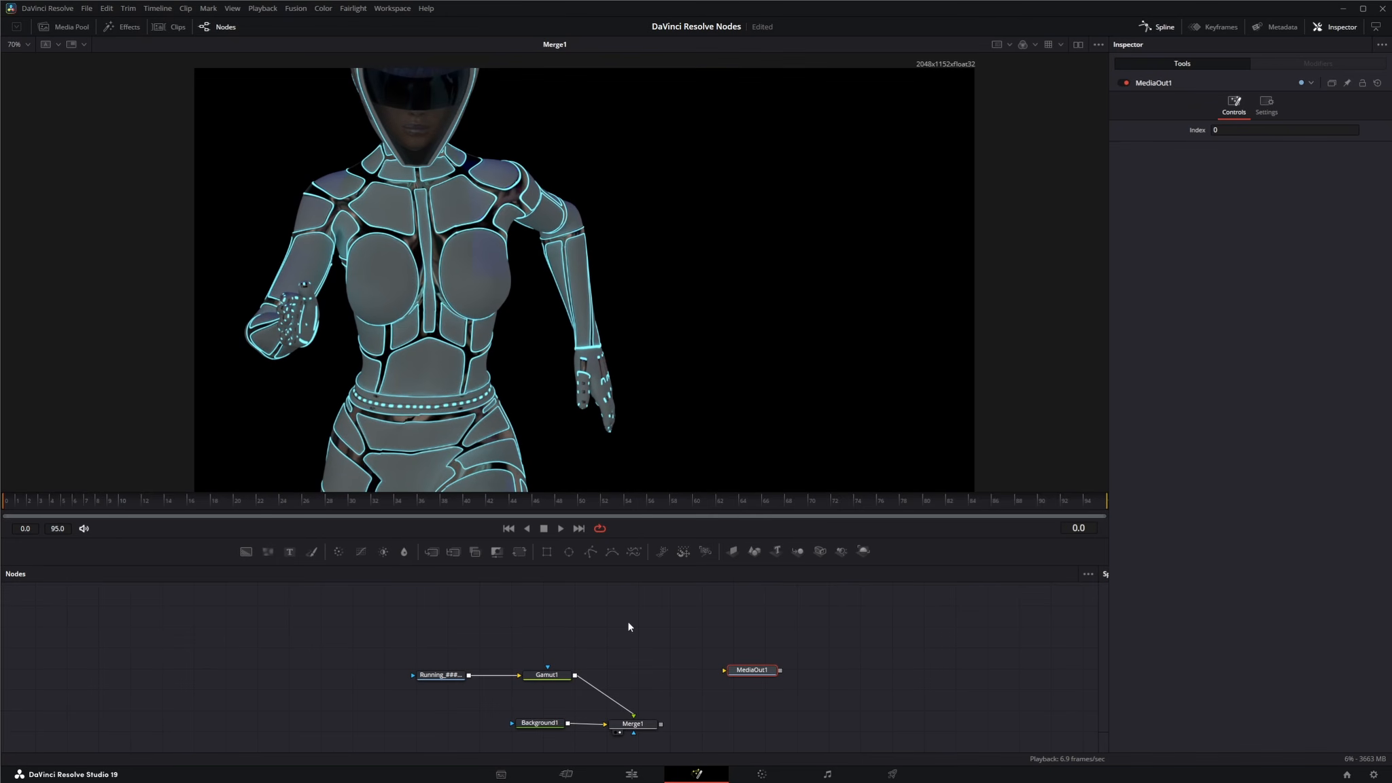
drag(547, 675, 521, 675)
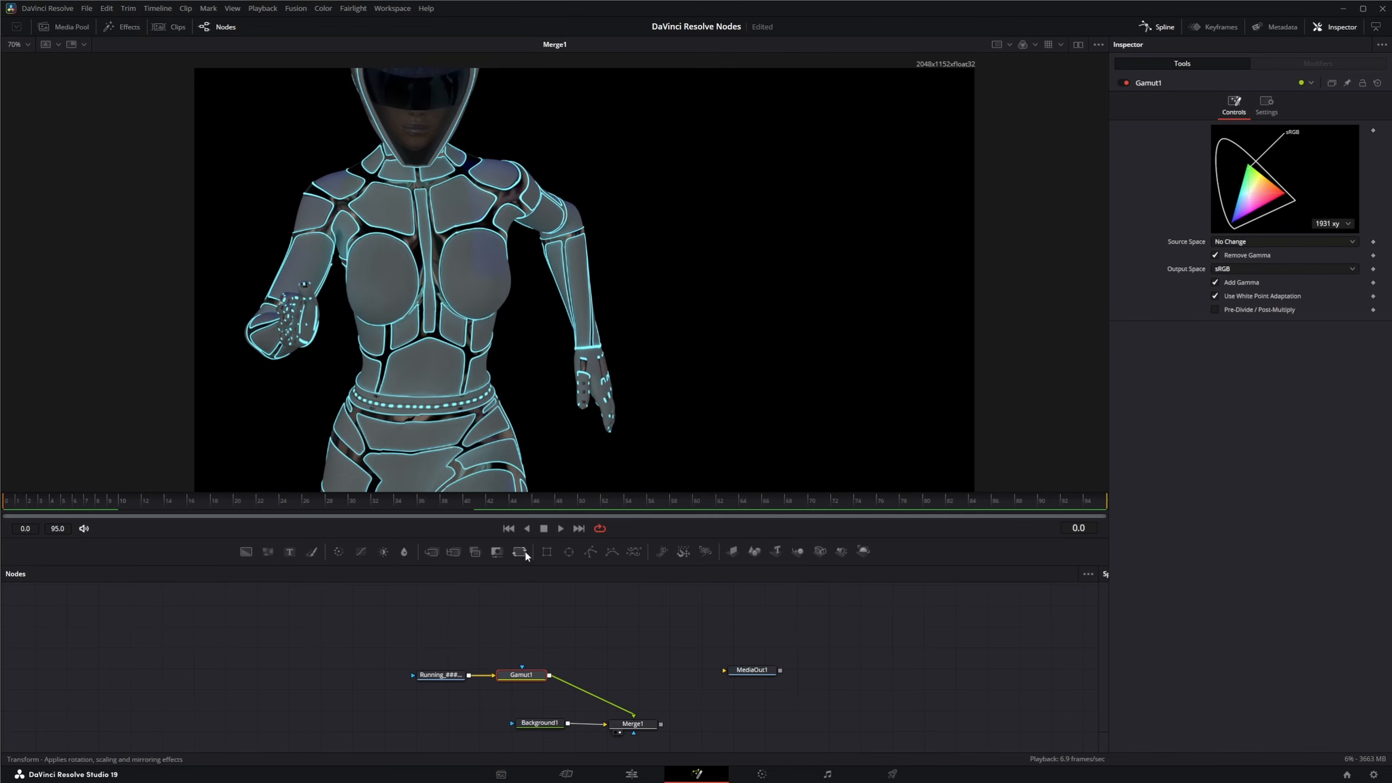
drag(525, 555, 609, 708)
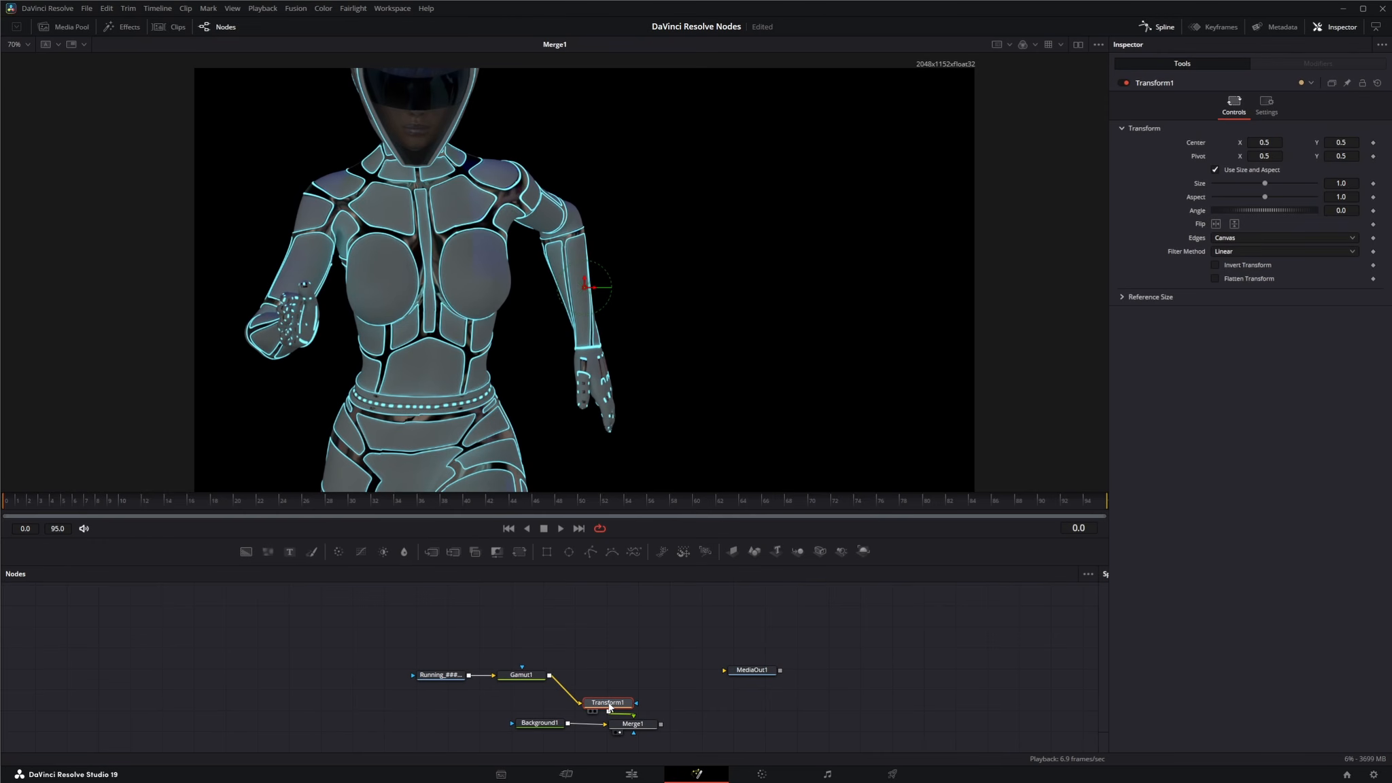
drag(1266, 186, 1242, 188)
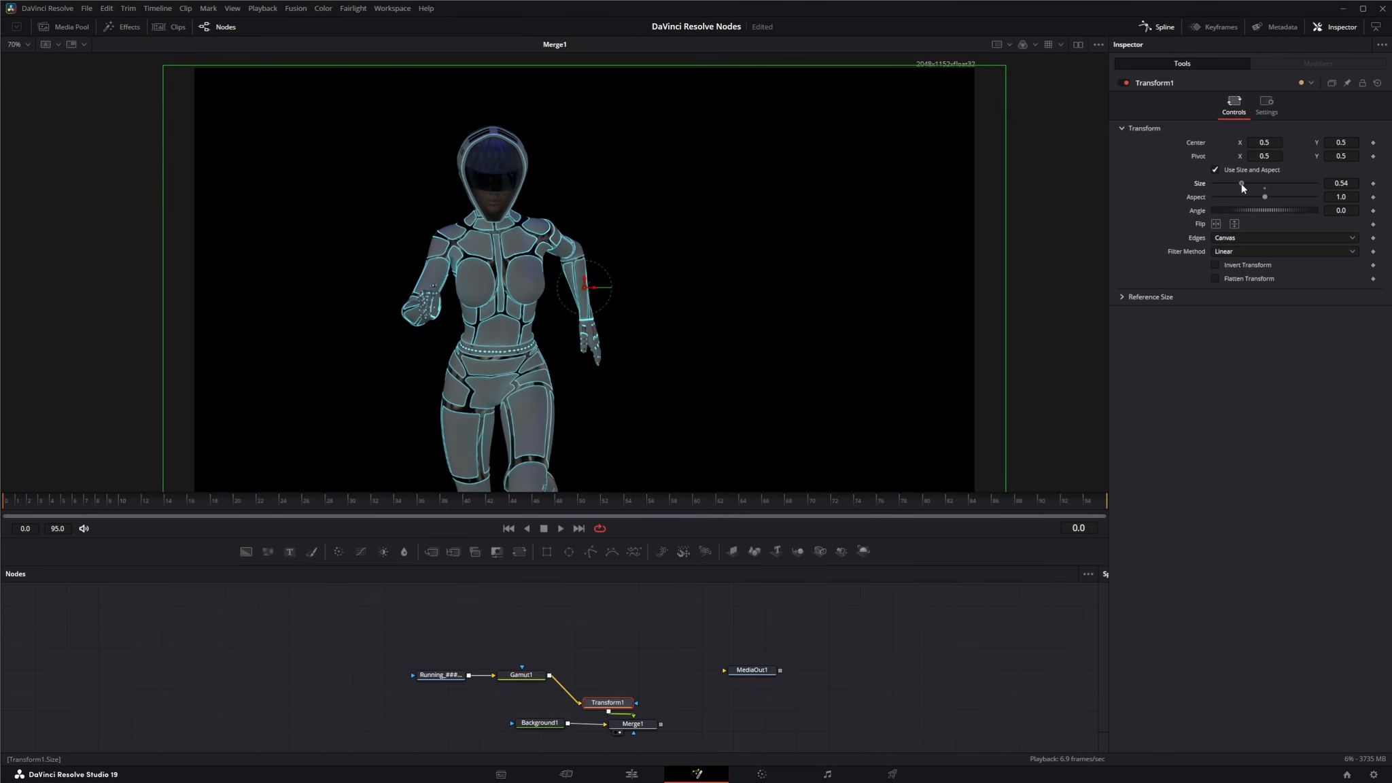
Step: Play back the scaled-down character composite and stop the playback
click(557, 528)
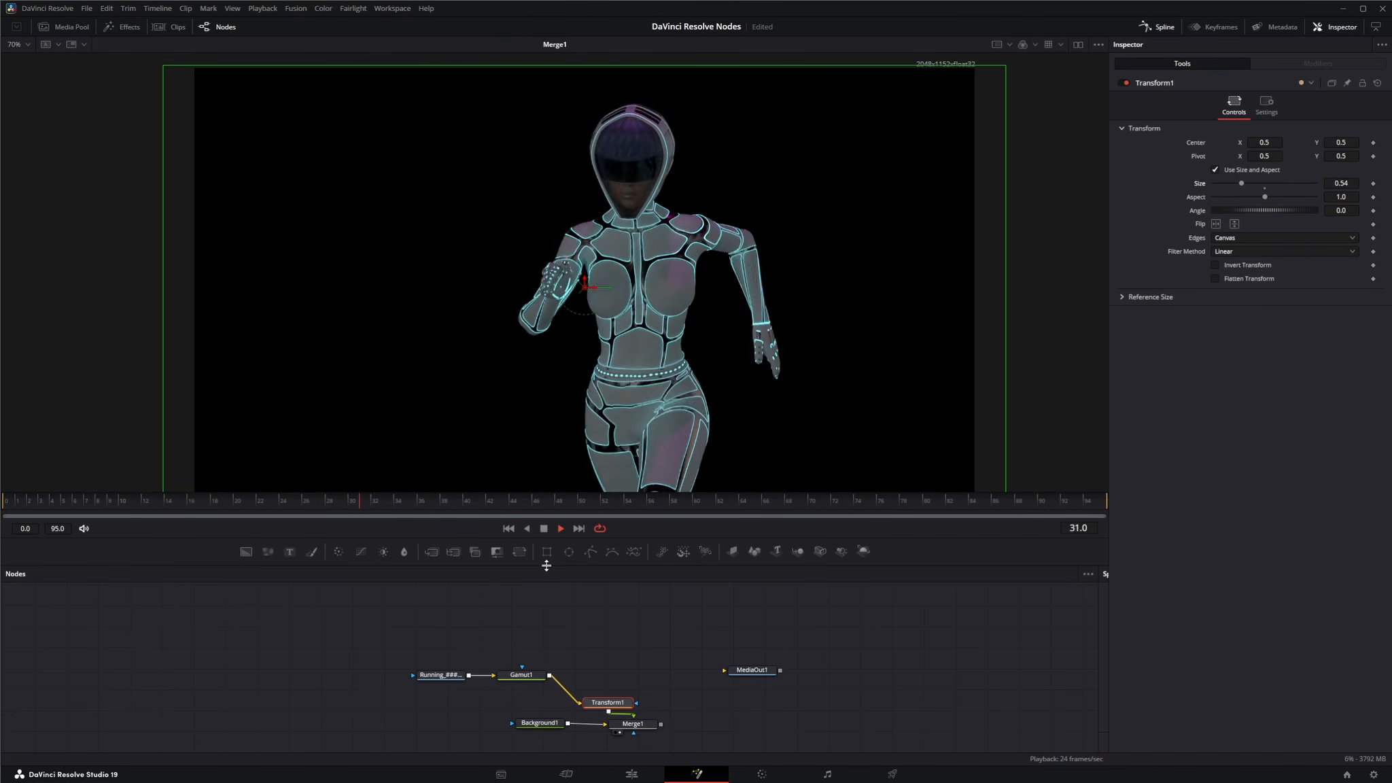
click(544, 529)
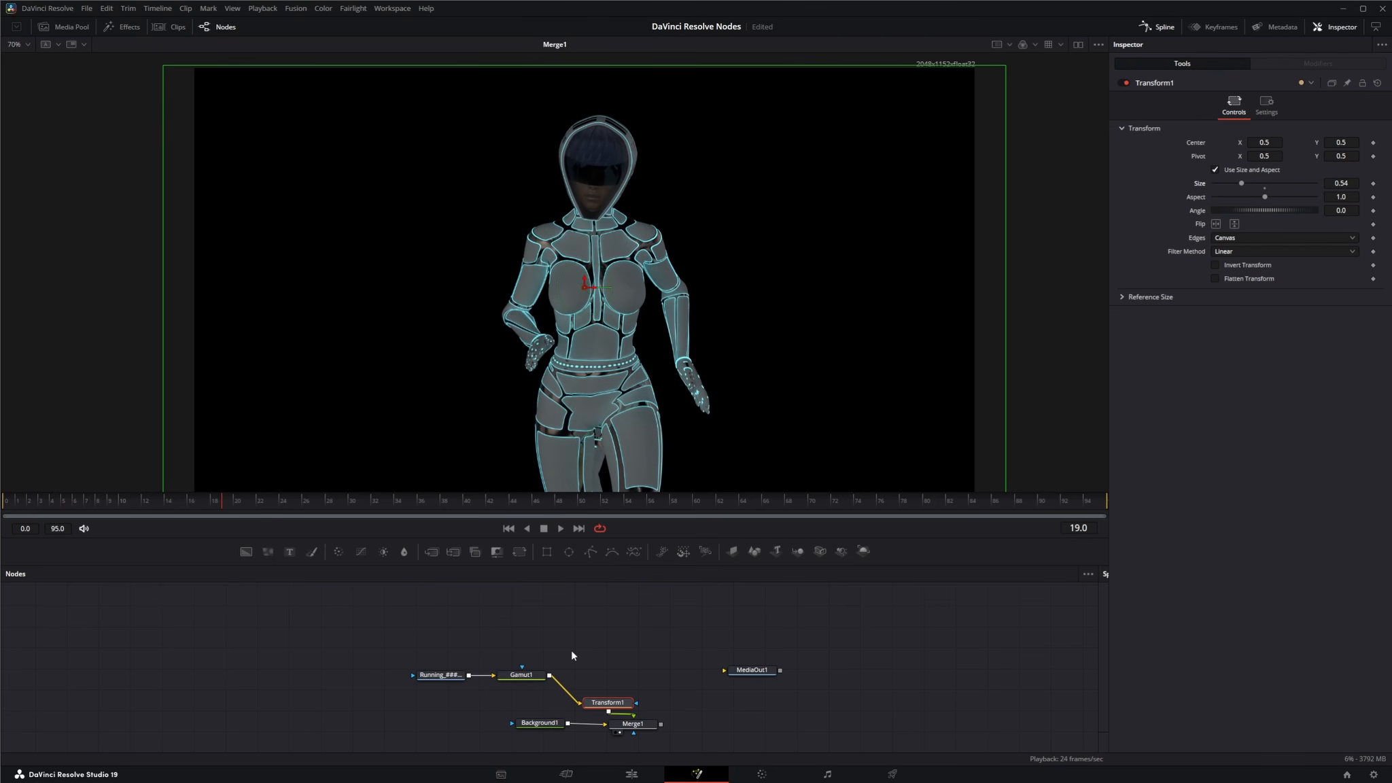
Step: Duplicate the Running loader, place the copy above Gamut1, and show it in the viewer
click(441, 674)
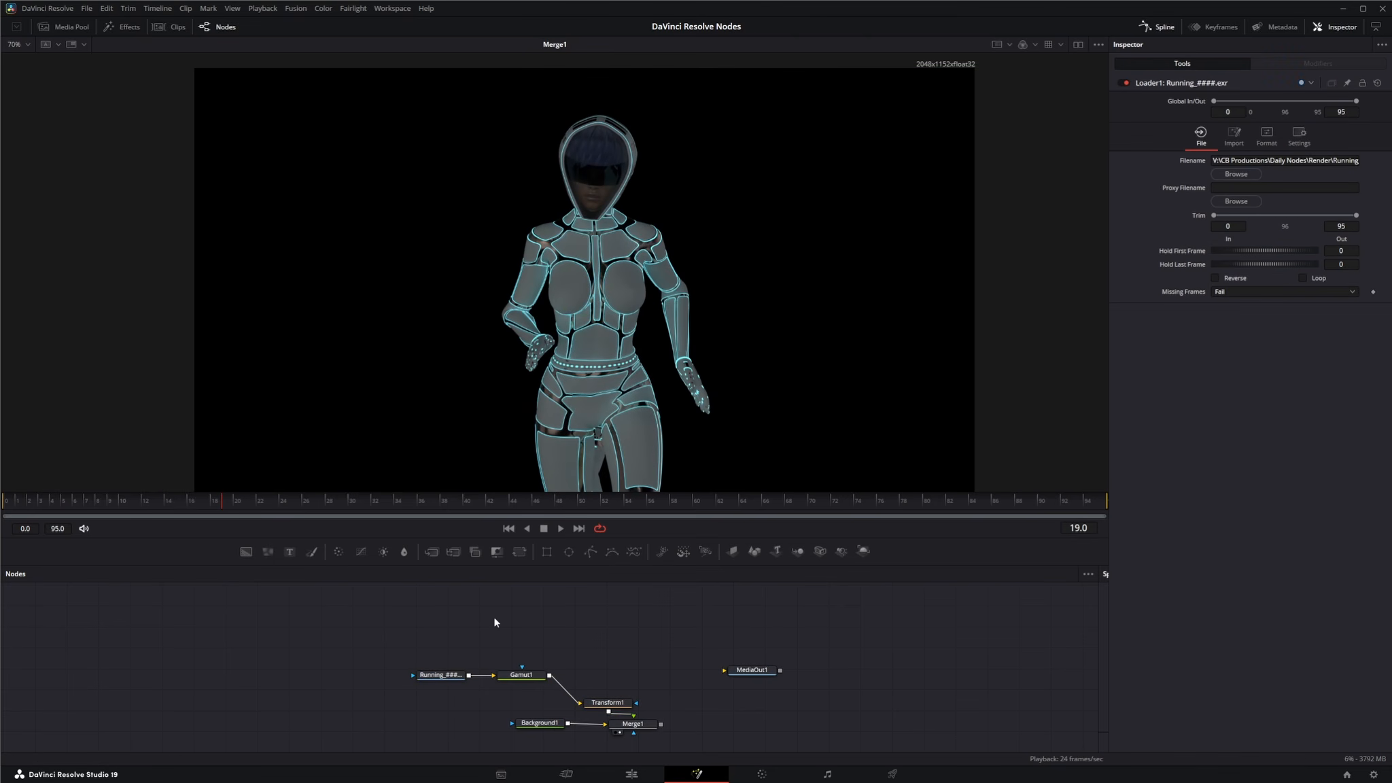
key(ctrl+v)
drag(494, 622, 531, 617)
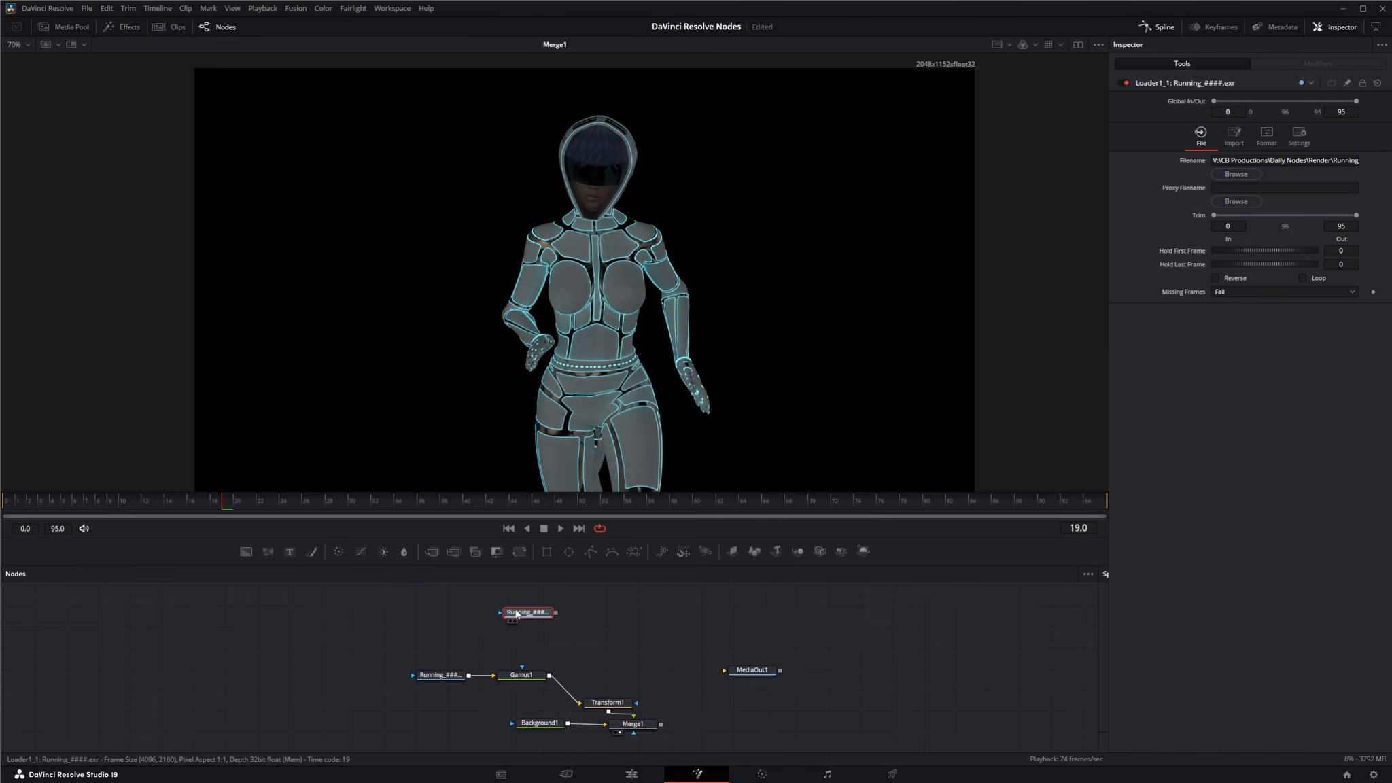
key(1)
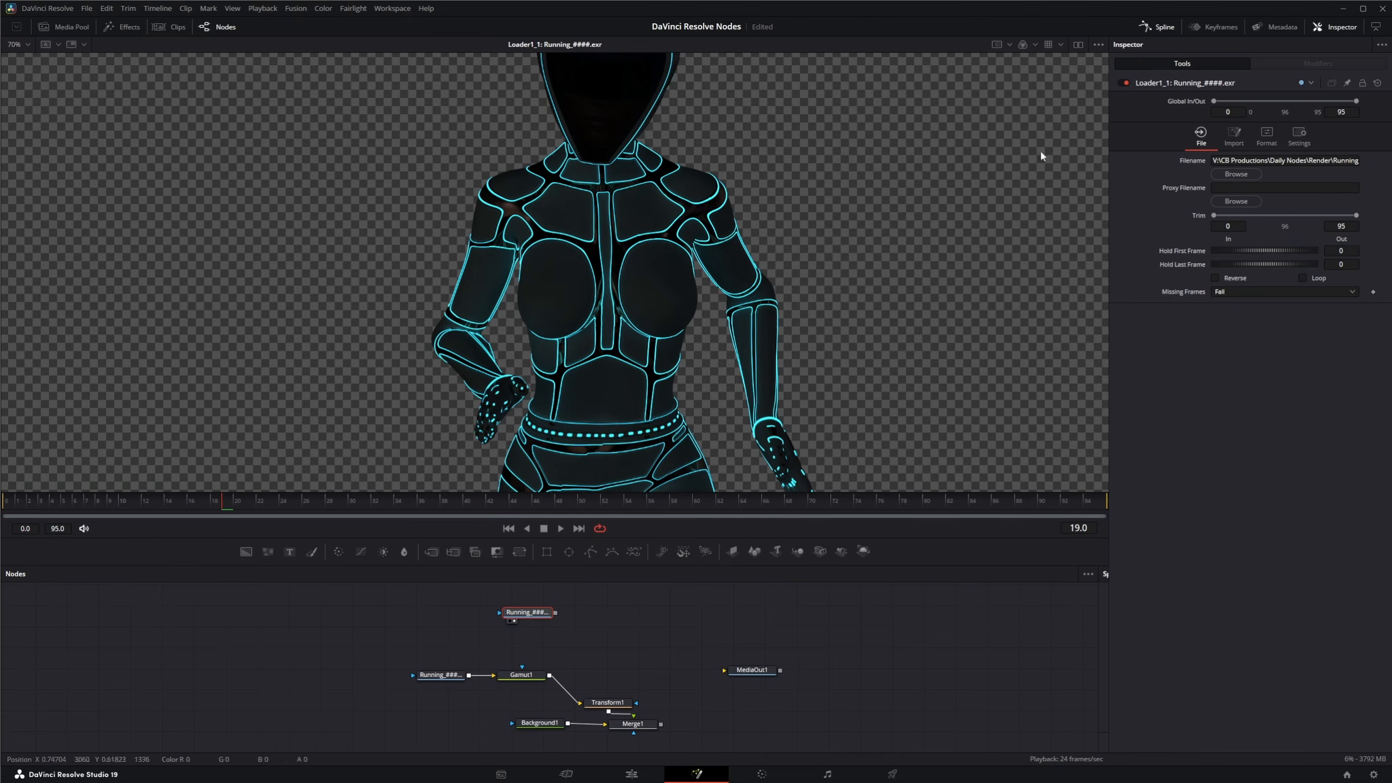
Step: Map the copied loader's Red, Green and Blue channels to Scene.Vector.X, Scene.Vector.Y and Scene.Vector.Z
click(1271, 140)
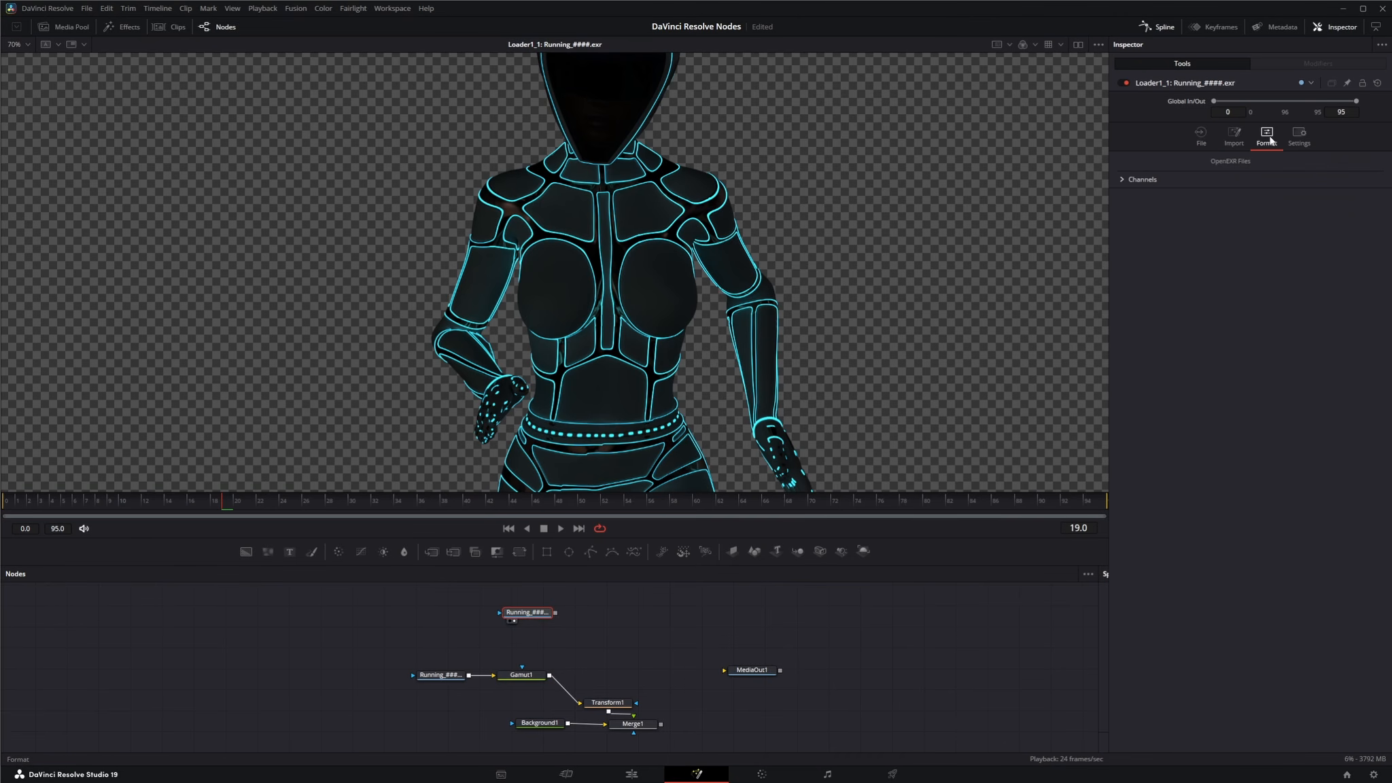
click(1121, 180)
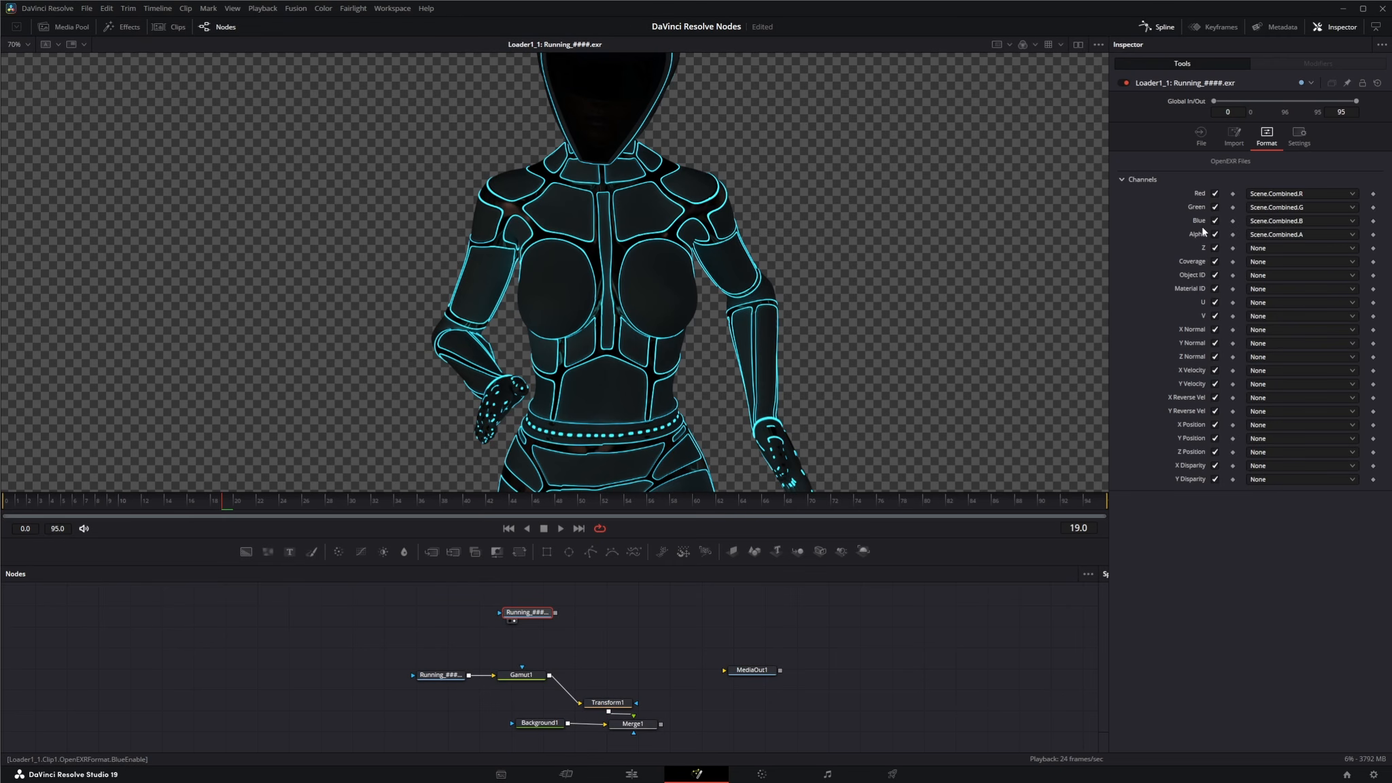
click(1290, 195)
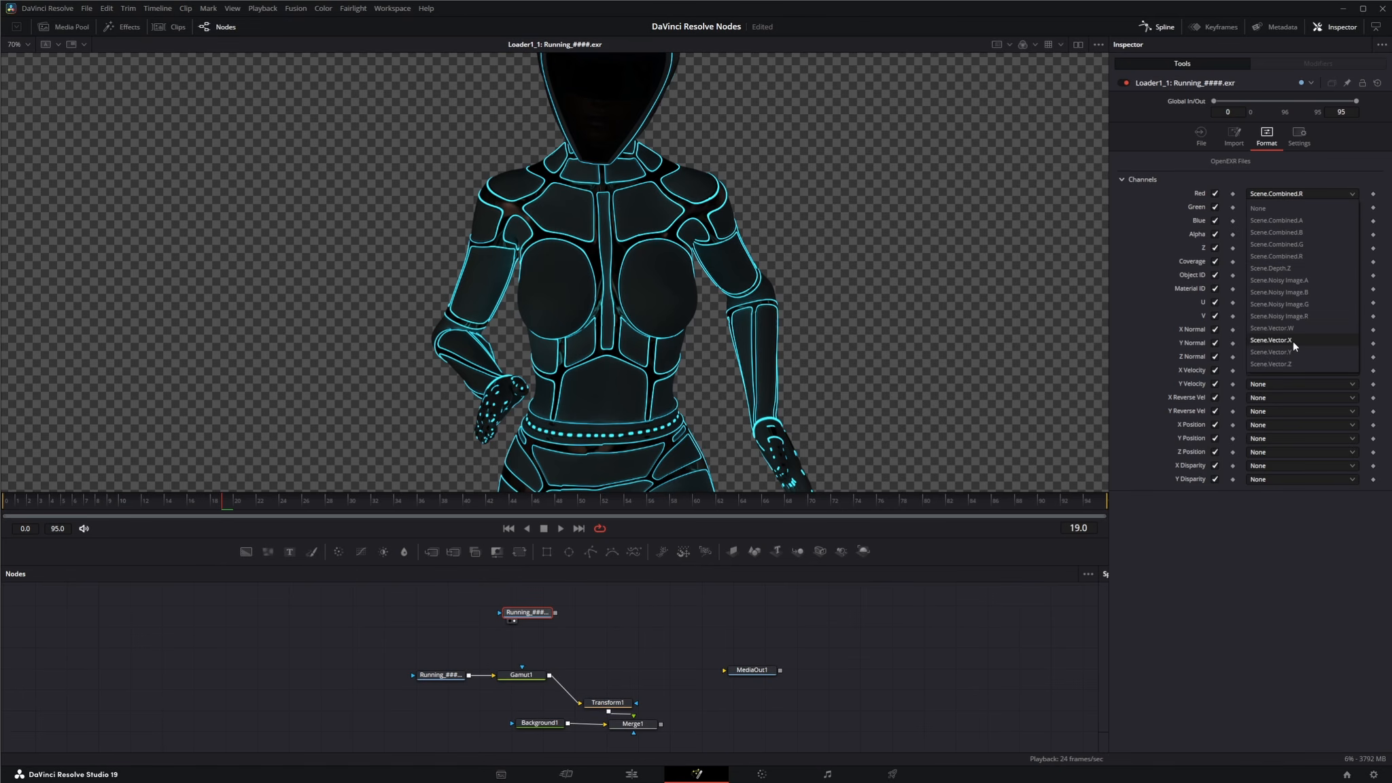
click(1293, 340)
click(1281, 209)
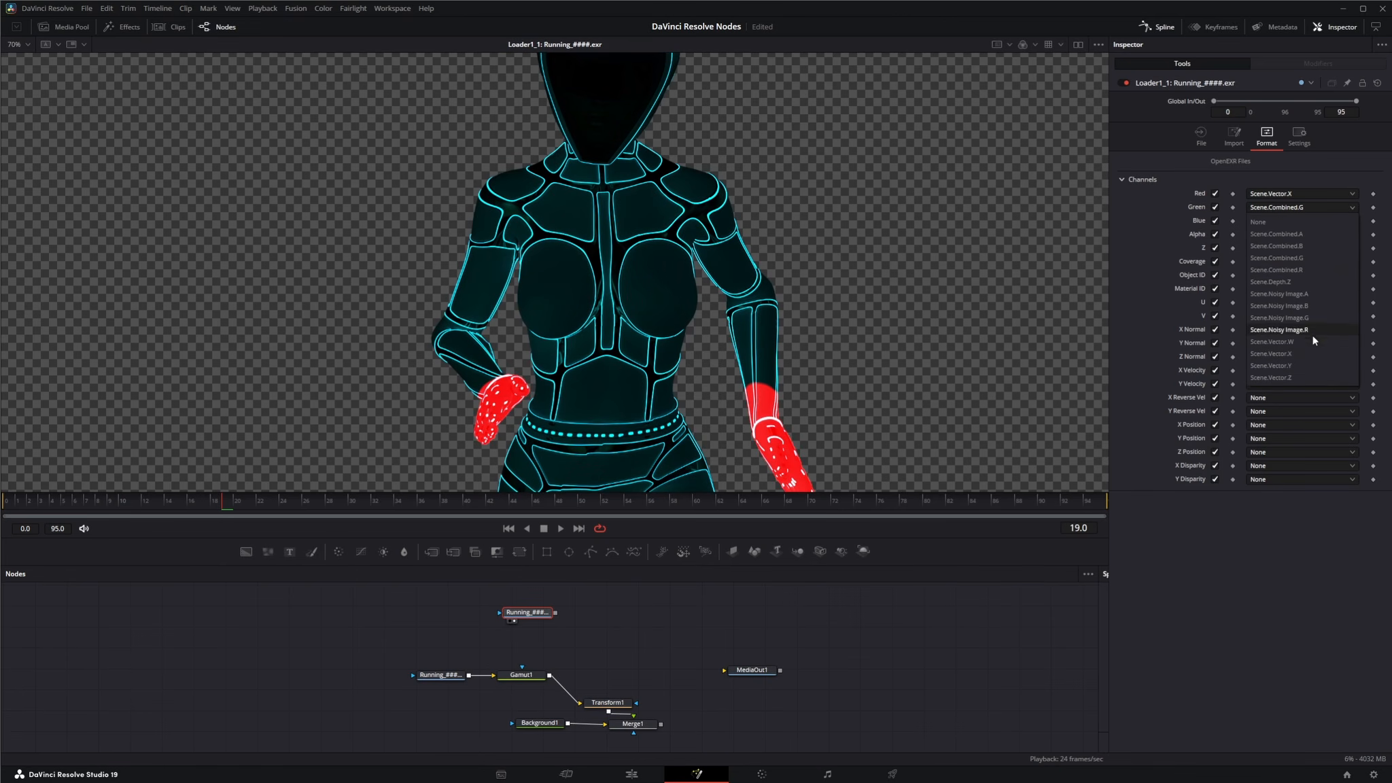
click(1299, 363)
click(1284, 222)
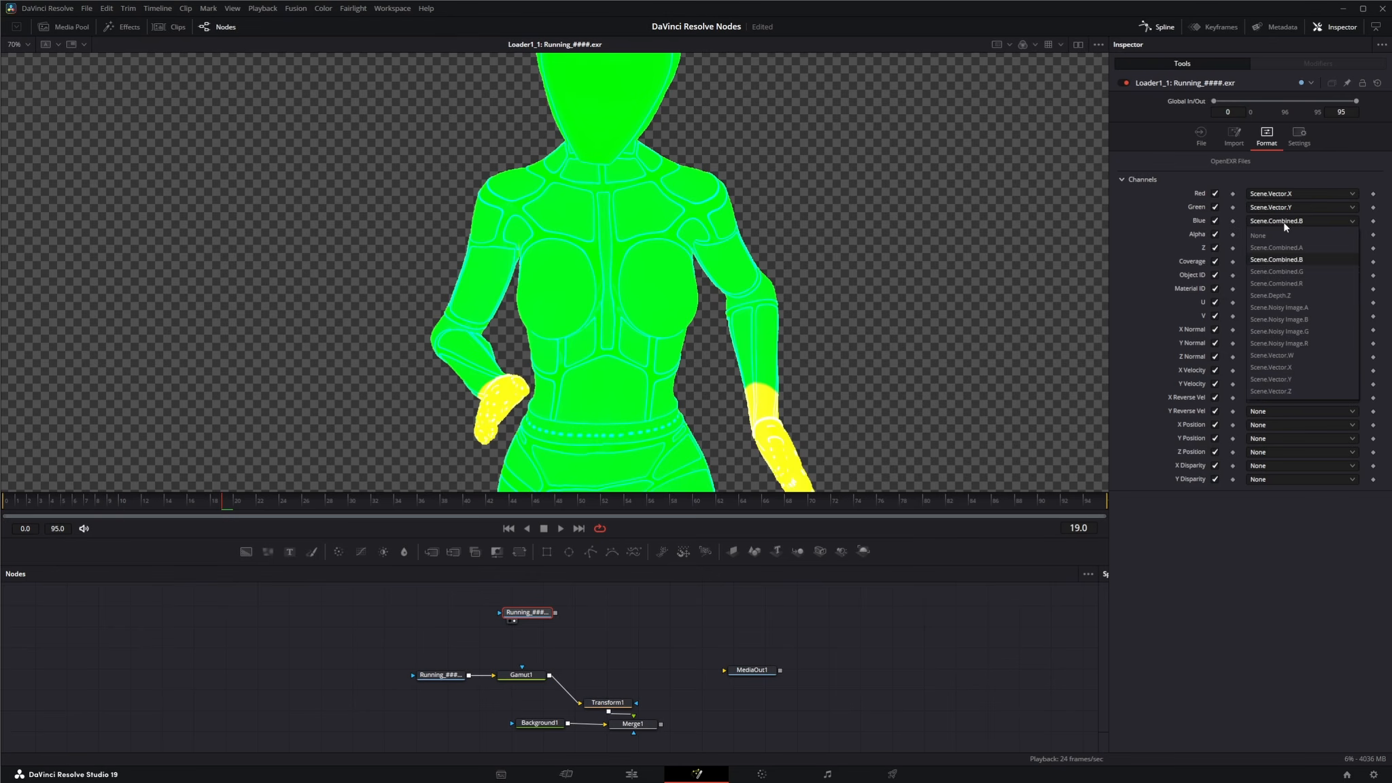
click(1293, 386)
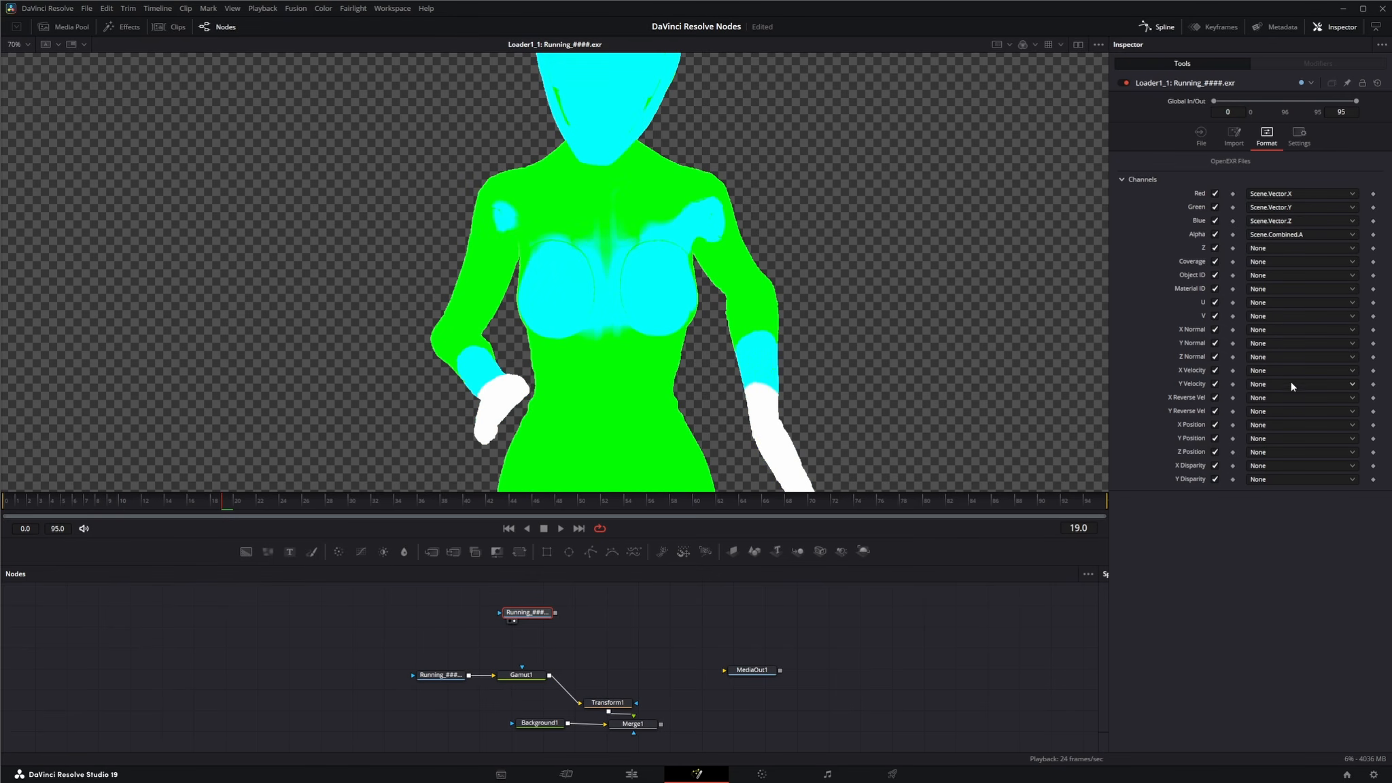
Step: Play back the vector pass, stop it, and return to the first frame
click(560, 528)
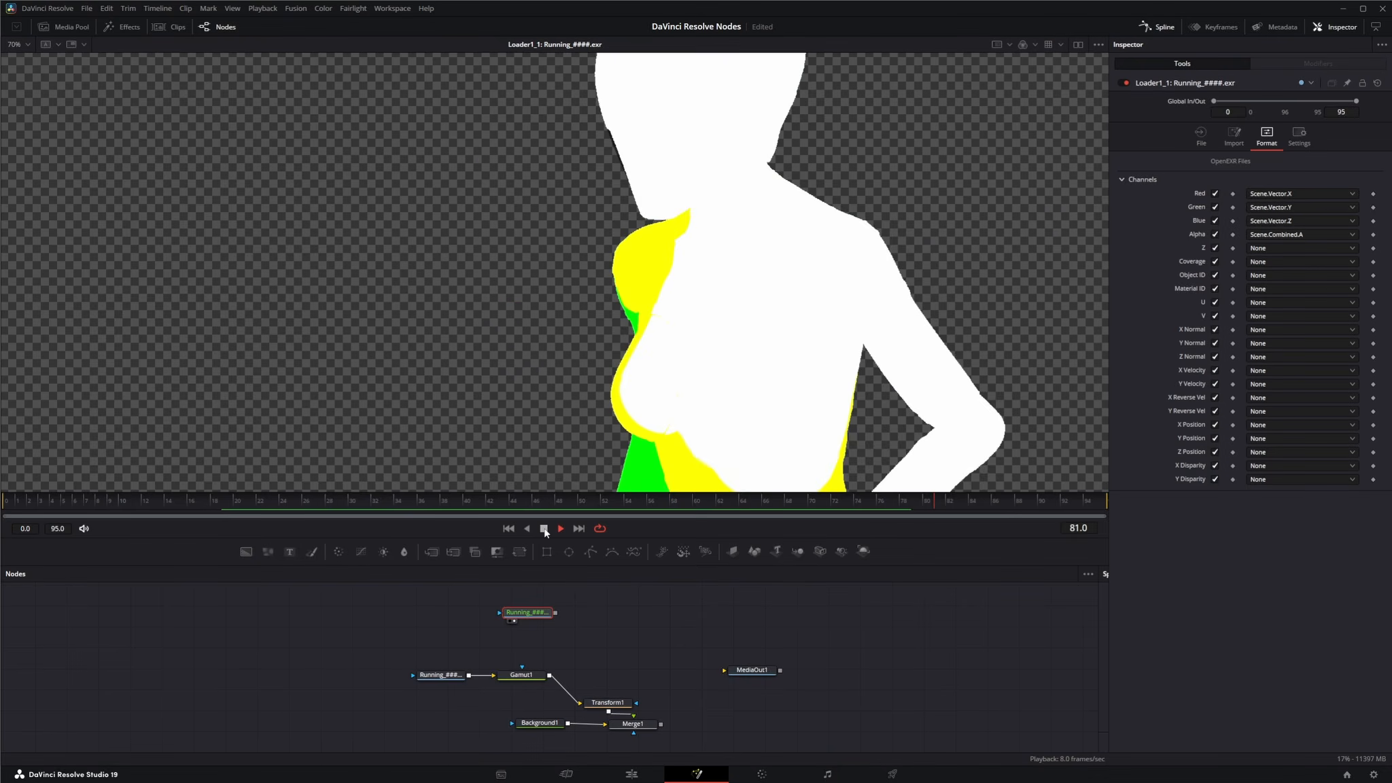
click(545, 529)
click(508, 528)
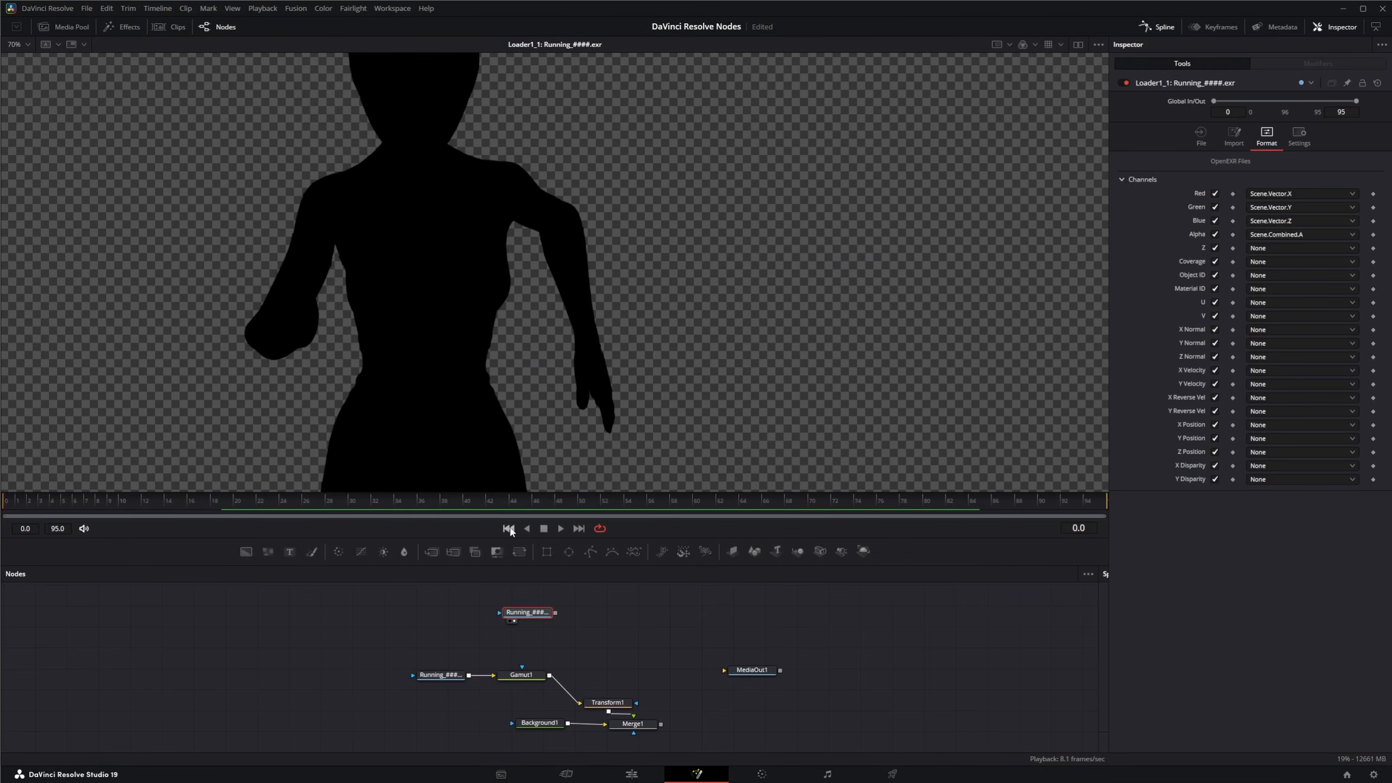
Step: Add a Vector Motion Blur node beside the copied loader
drag(528, 615, 509, 615)
click(569, 618)
key(shift+space)
text(gam)
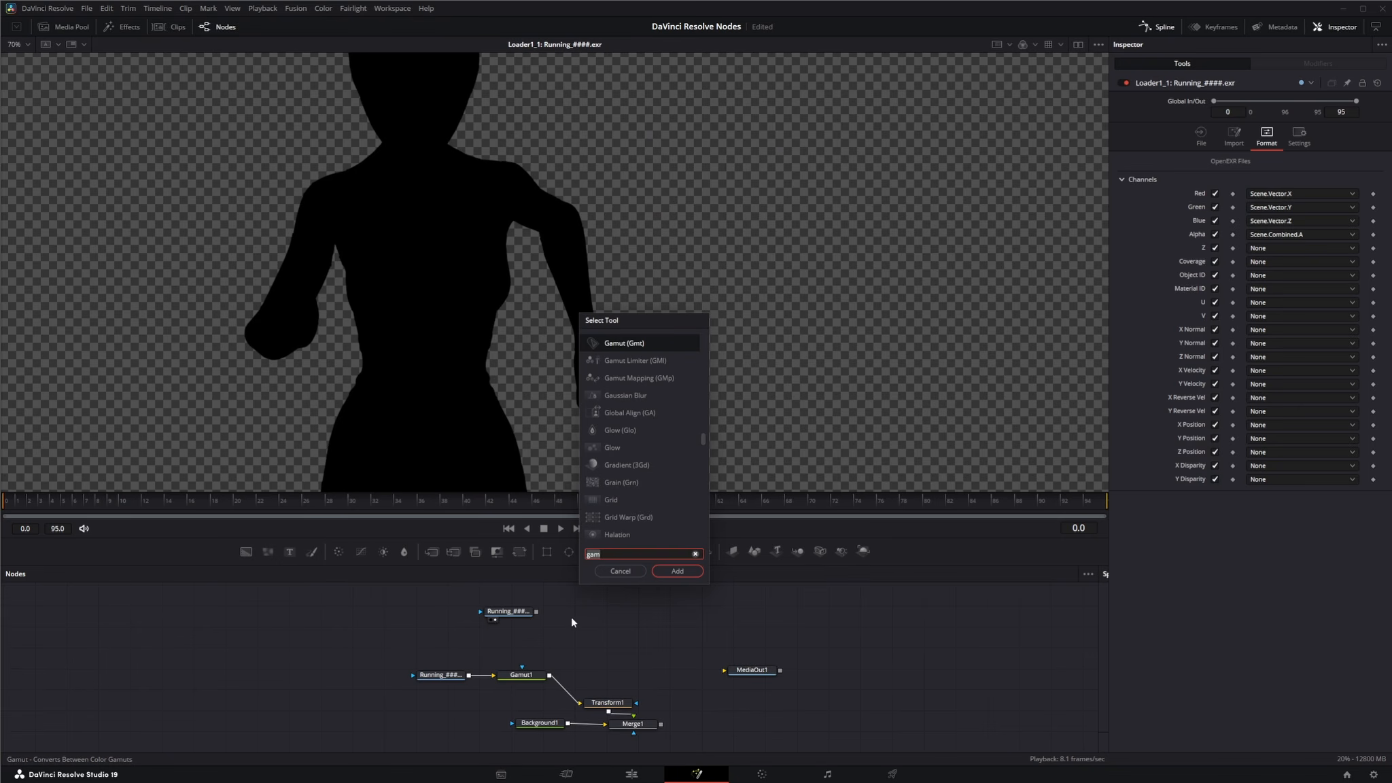
key(BackSpace)
key(BackSpace)
key(BackSpace)
text(vecto)
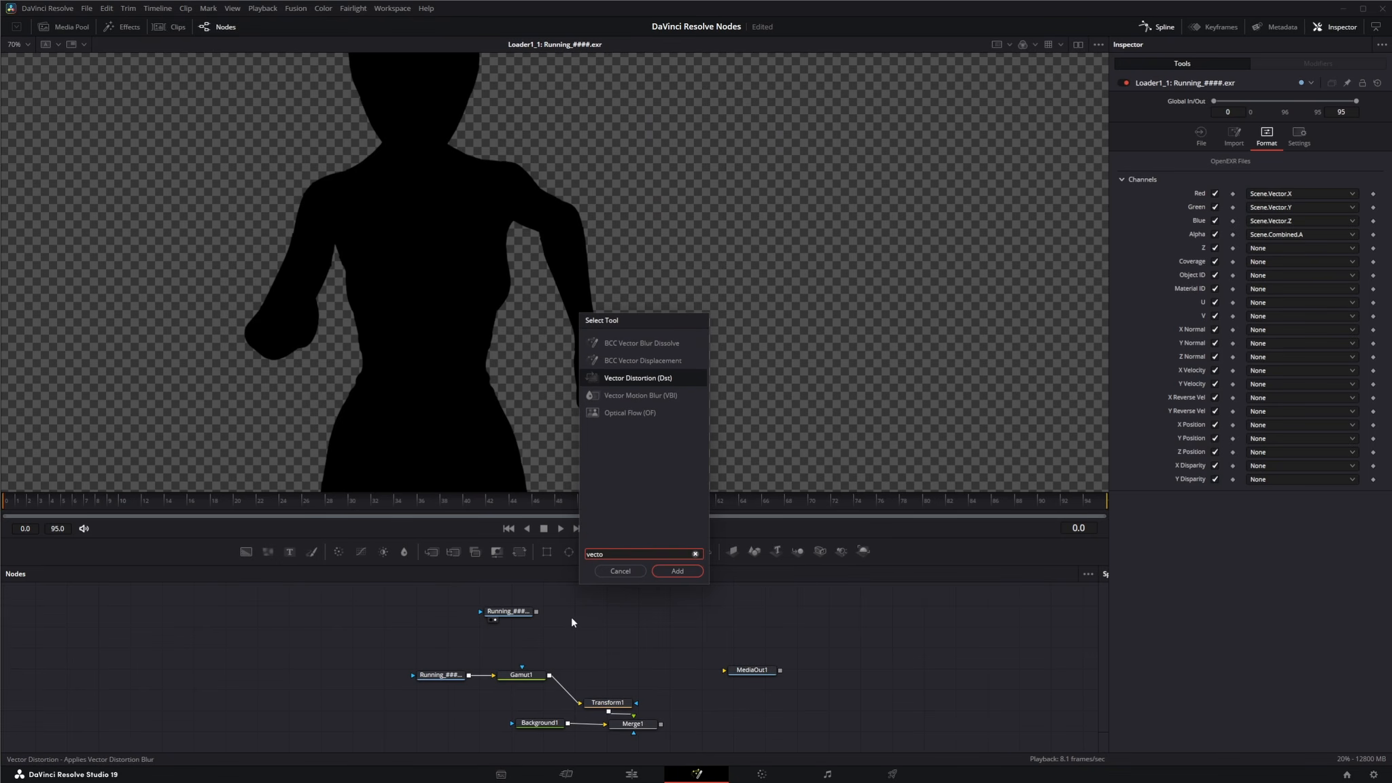
click(632, 393)
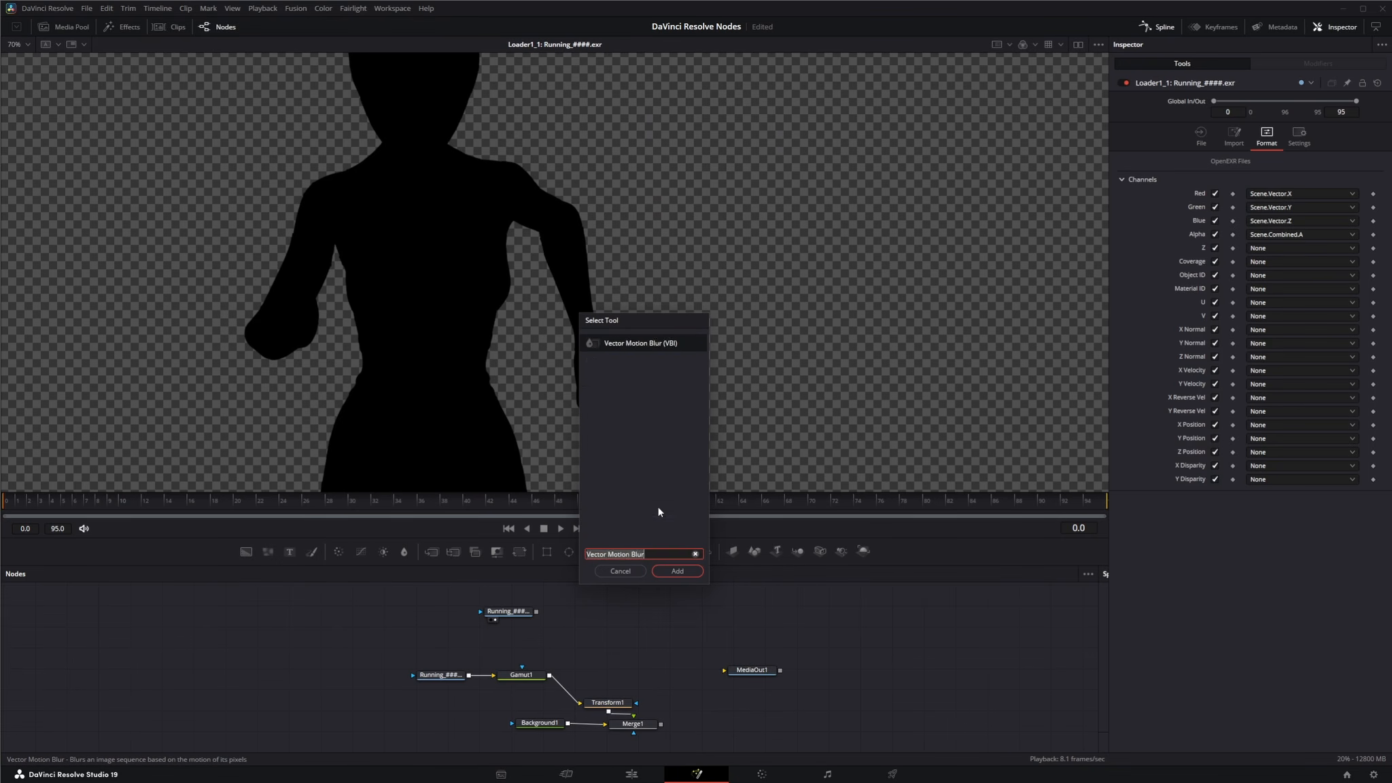
click(678, 571)
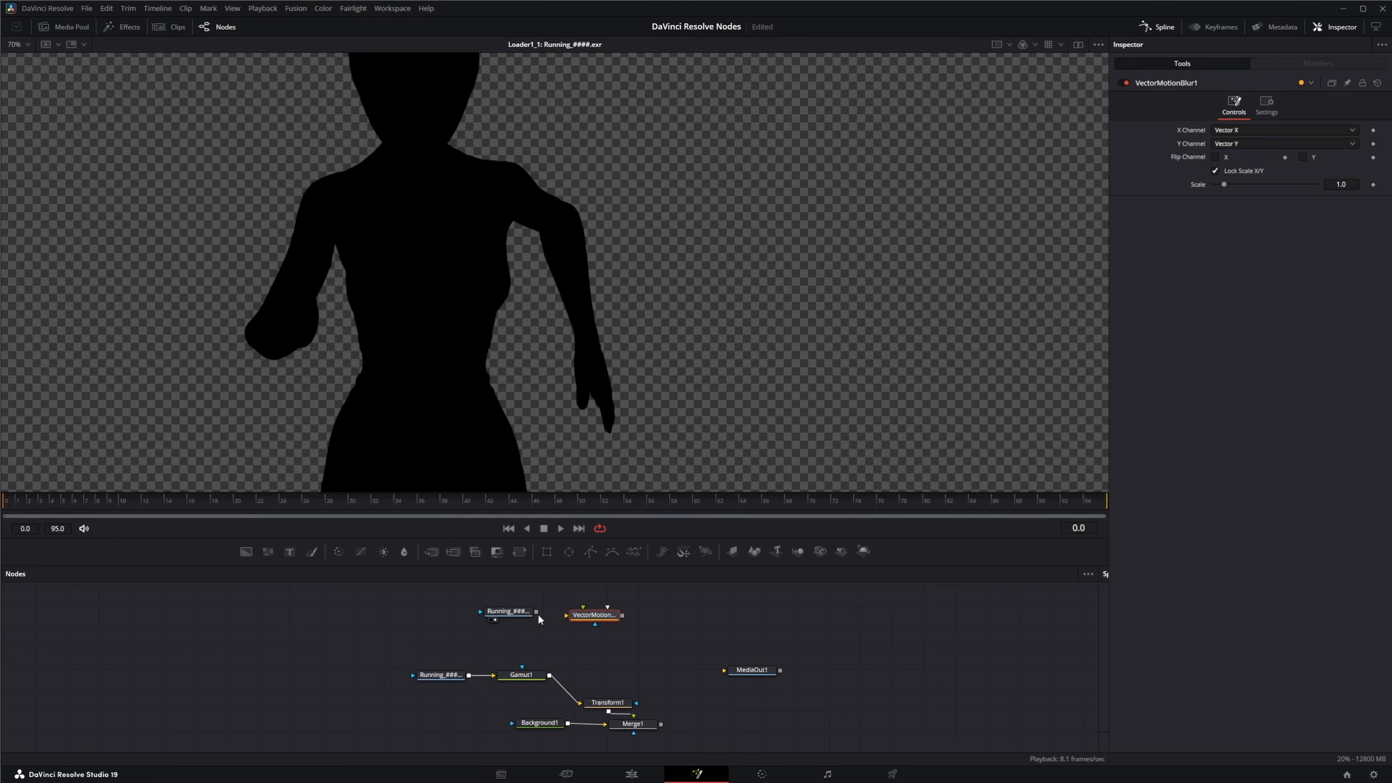
Step: Connect the copied loader to the Vector Motion Blur's main input and view its output at frame 50
drag(537, 615, 604, 615)
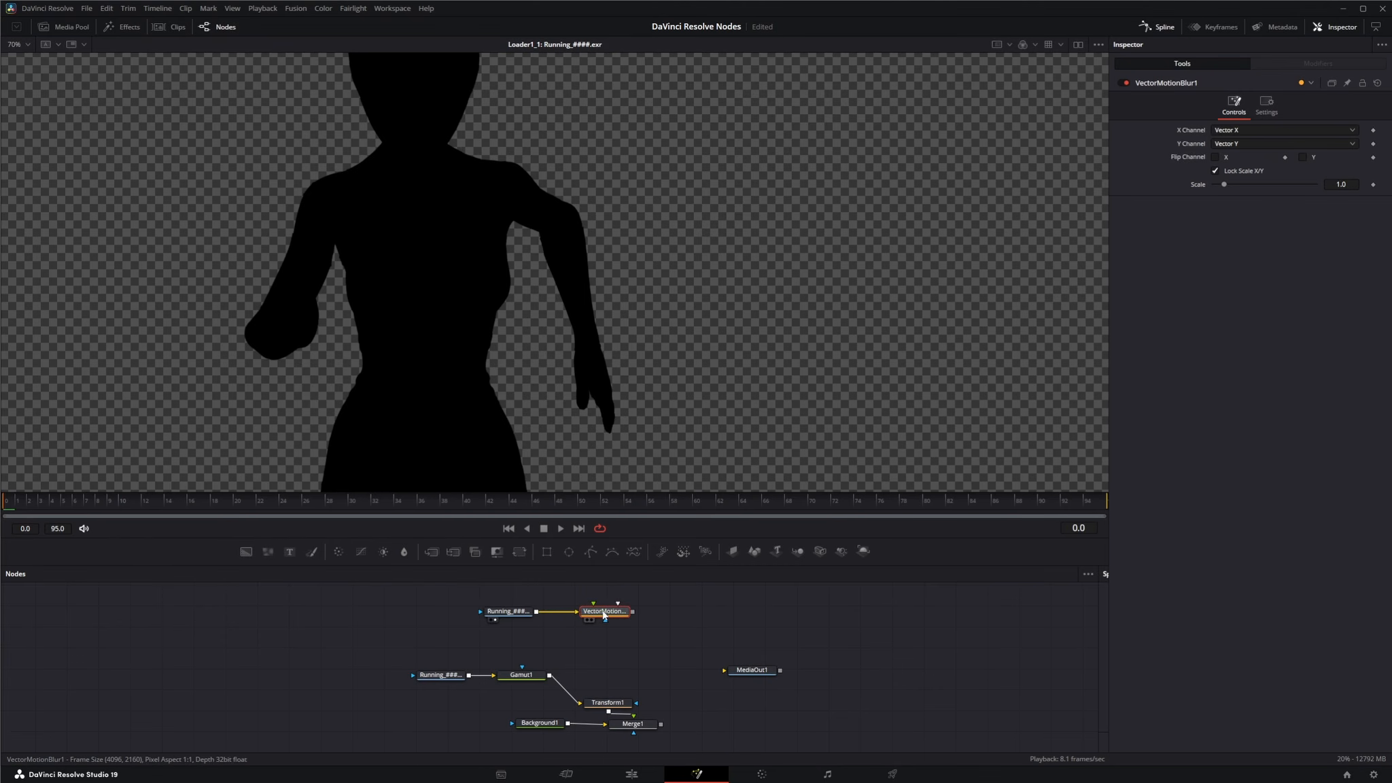
key(1)
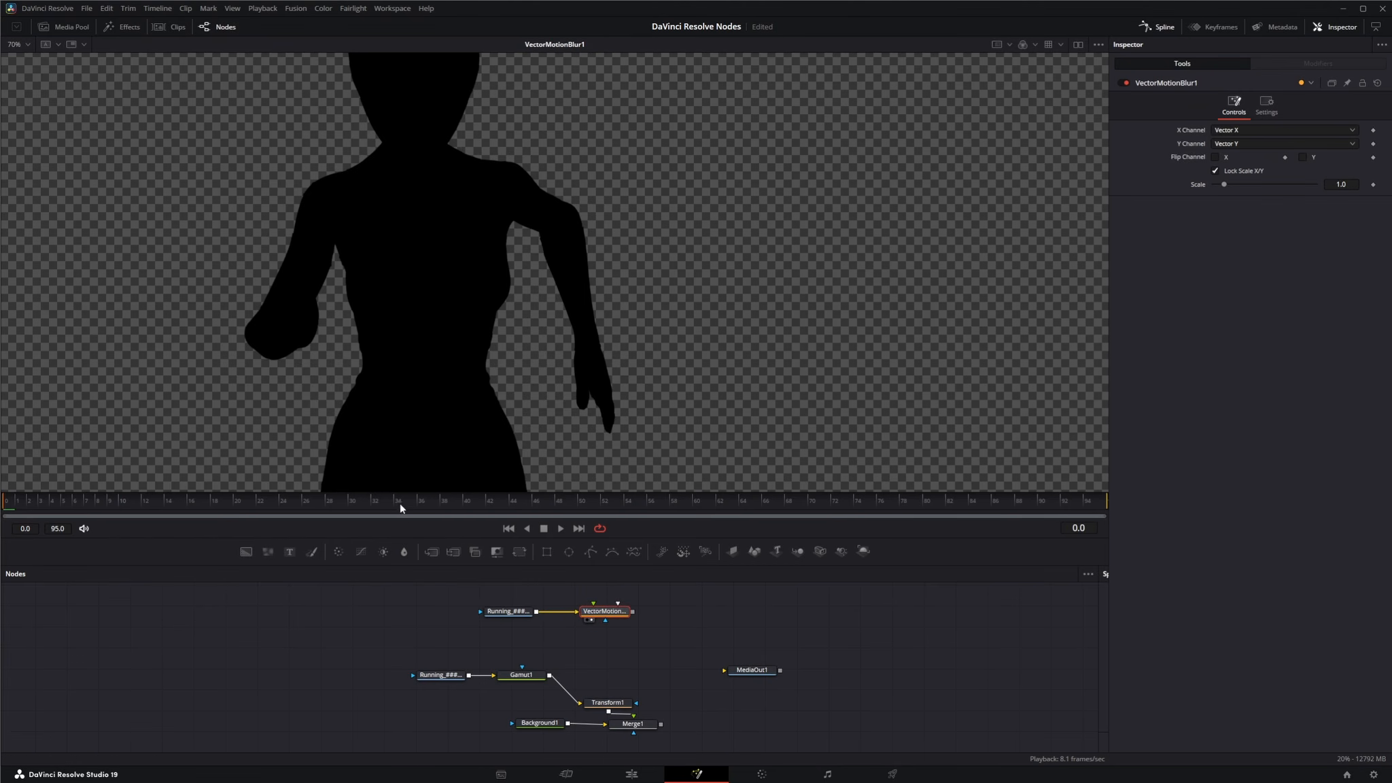
mouse_move(559, 505)
mouse_down()
mouse_move(593, 506)
mouse_move(581, 504)
mouse_up()
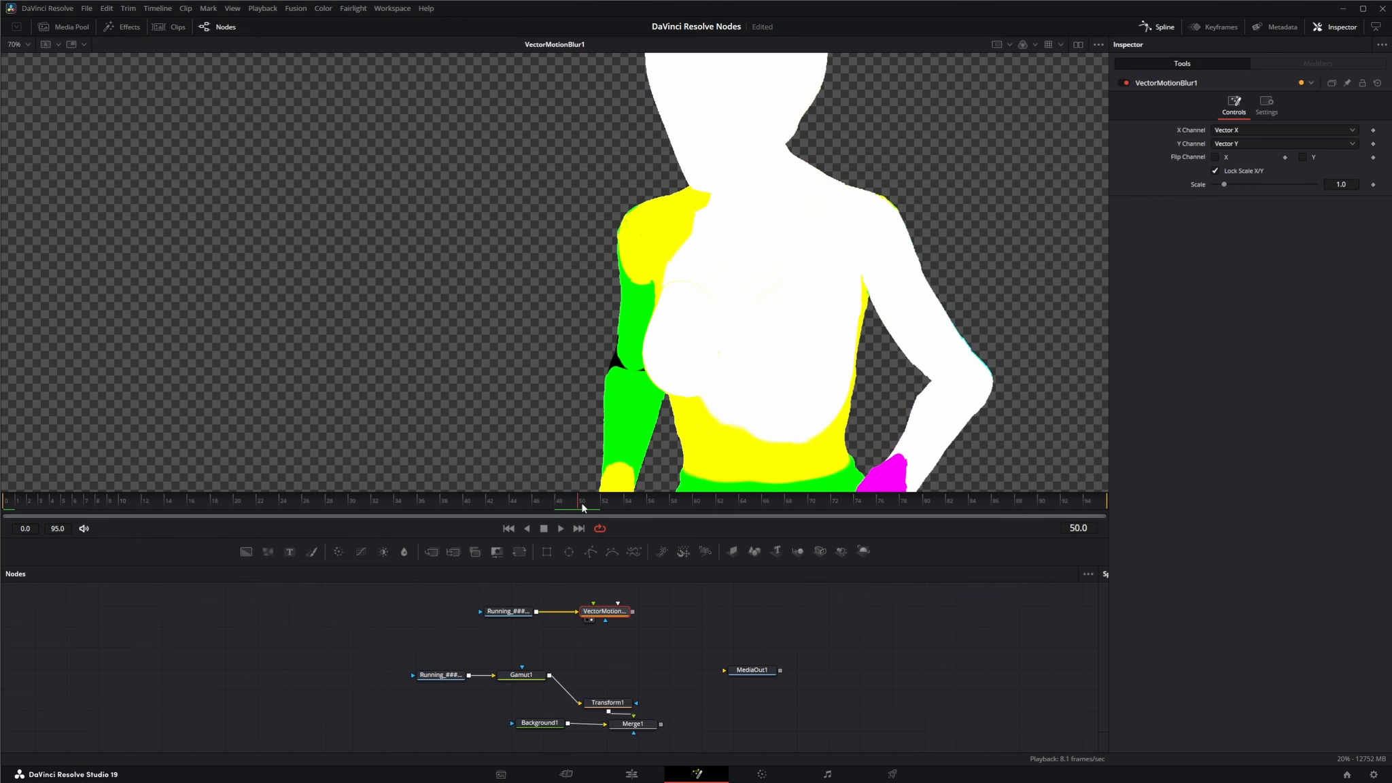
Step: Feed the copied loader into the Vector Motion Blur's vectors input and Gamut1 into its main input, with the loader placed above it
drag(578, 614, 599, 635)
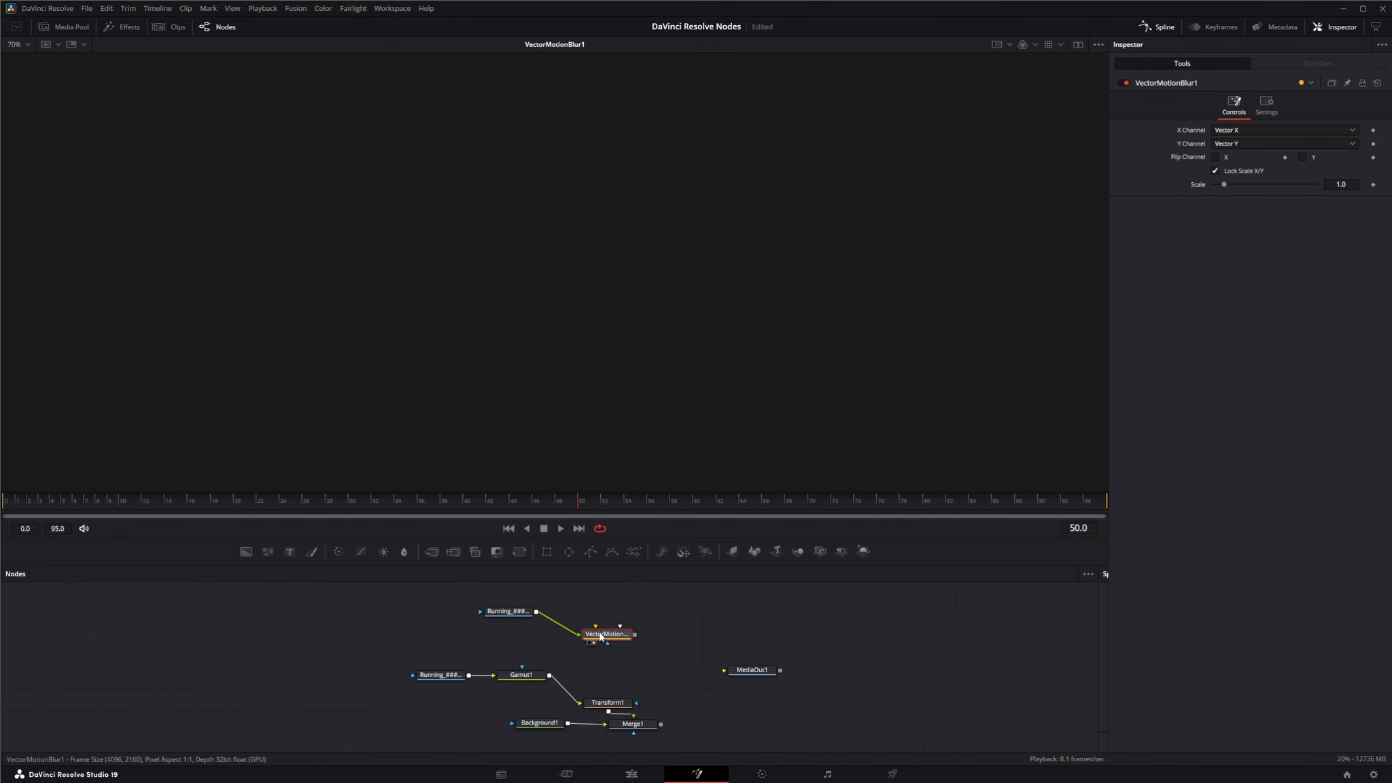
drag(515, 614, 594, 599)
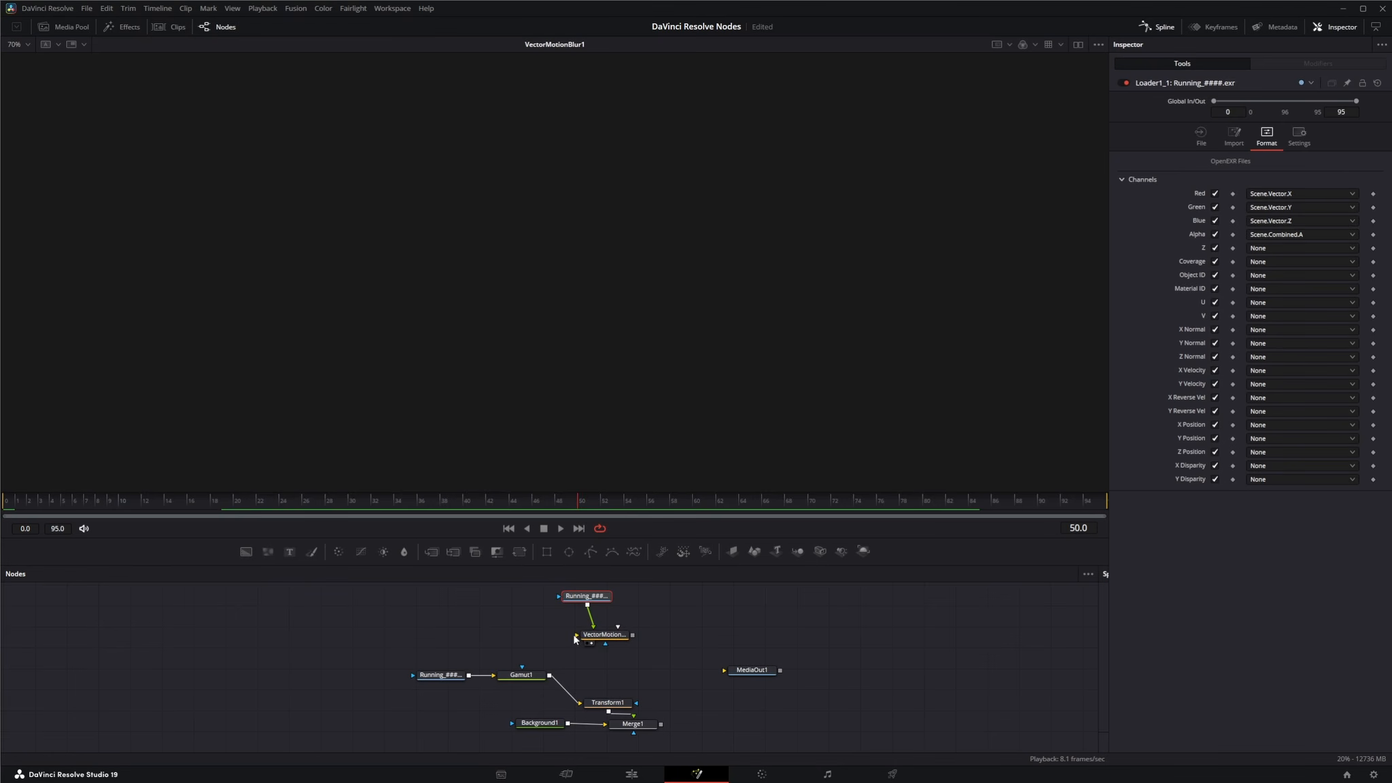
drag(547, 679, 576, 635)
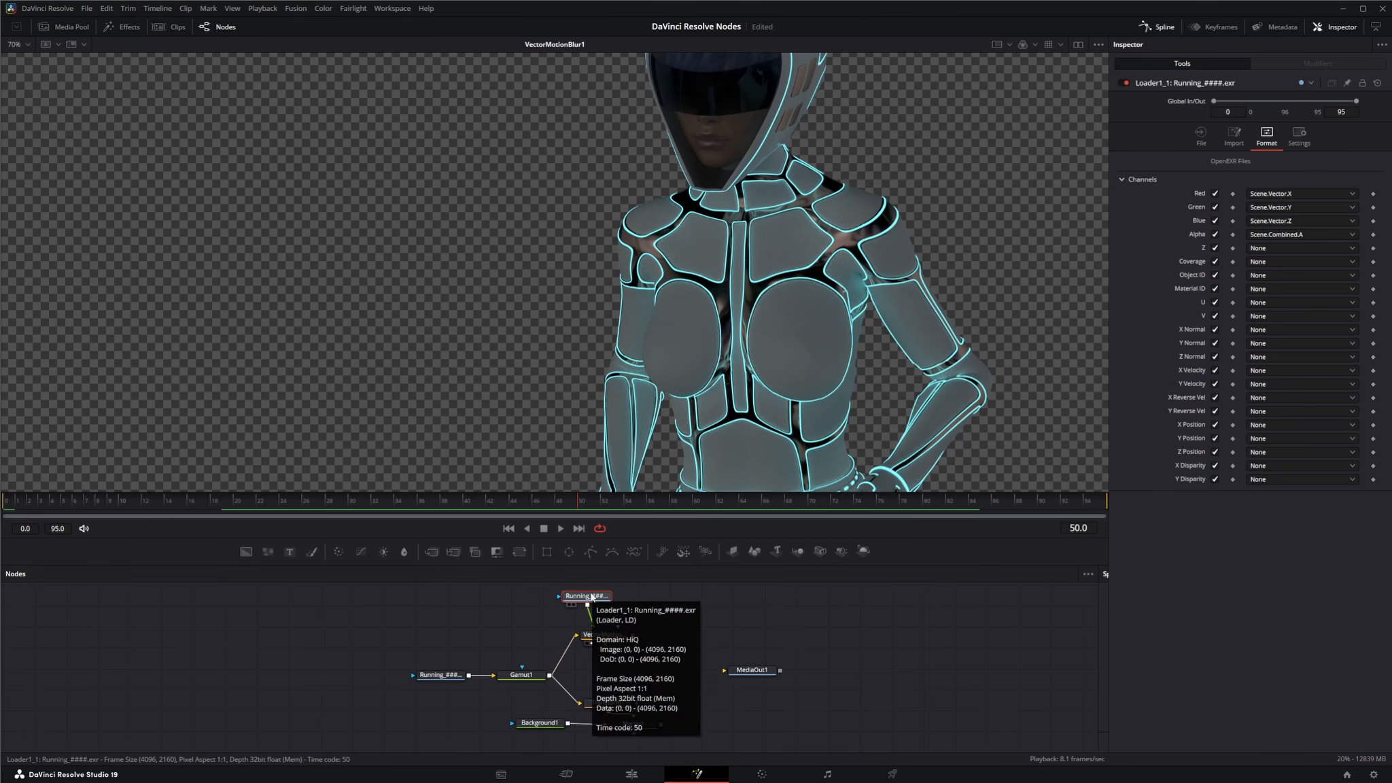
drag(592, 596, 590, 598)
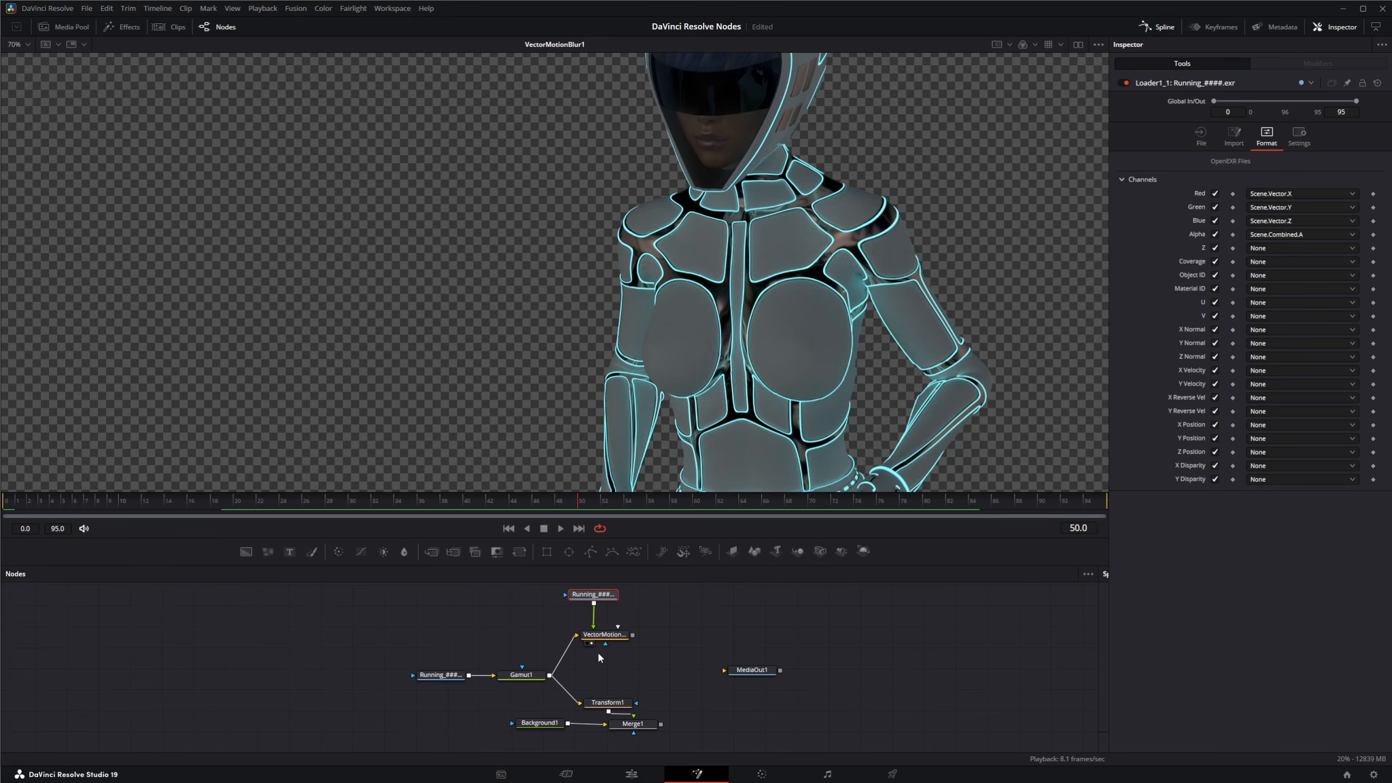
Step: Route the Vector Motion Blur output into Transform1 in place of Gamut1, and view Merge1 at frame 61
drag(607, 647, 683, 604)
drag(598, 593, 595, 593)
drag(600, 706, 626, 683)
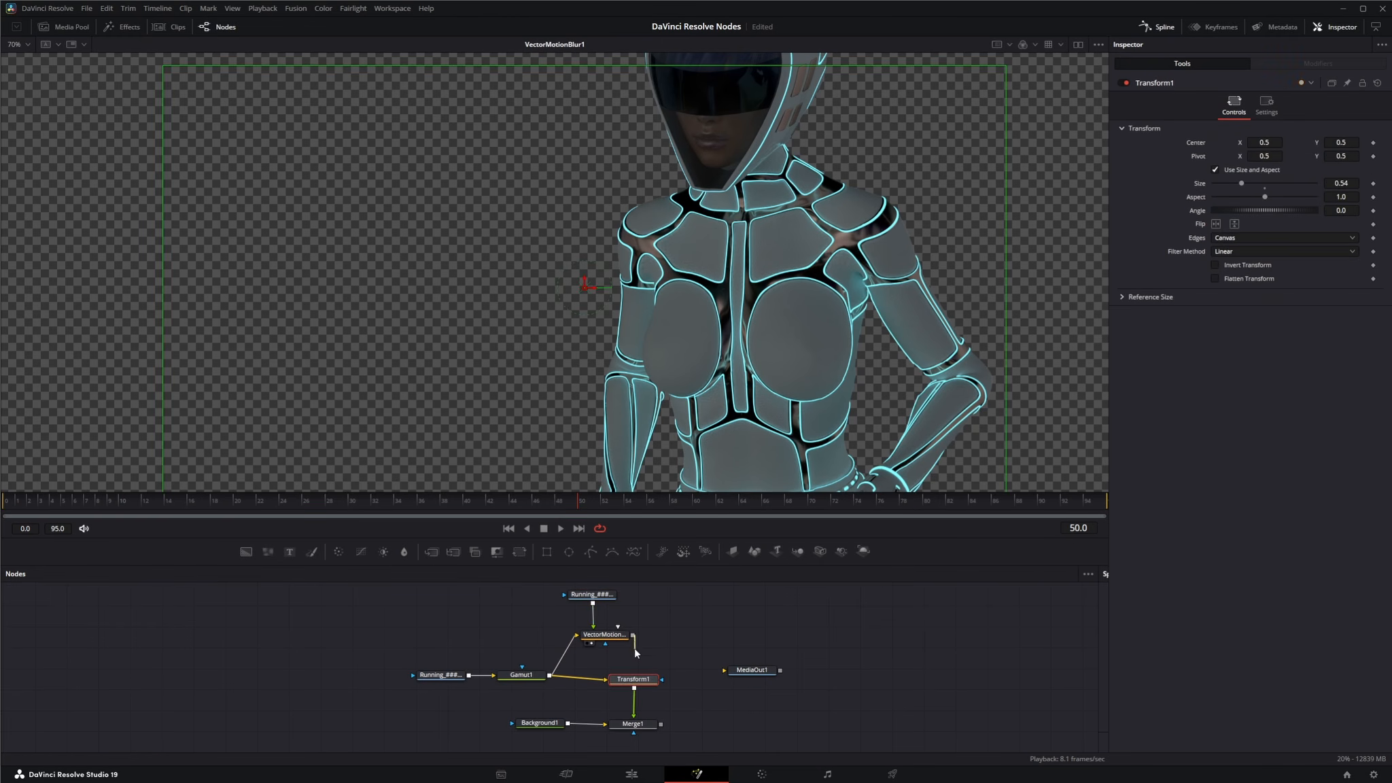
drag(632, 635, 608, 680)
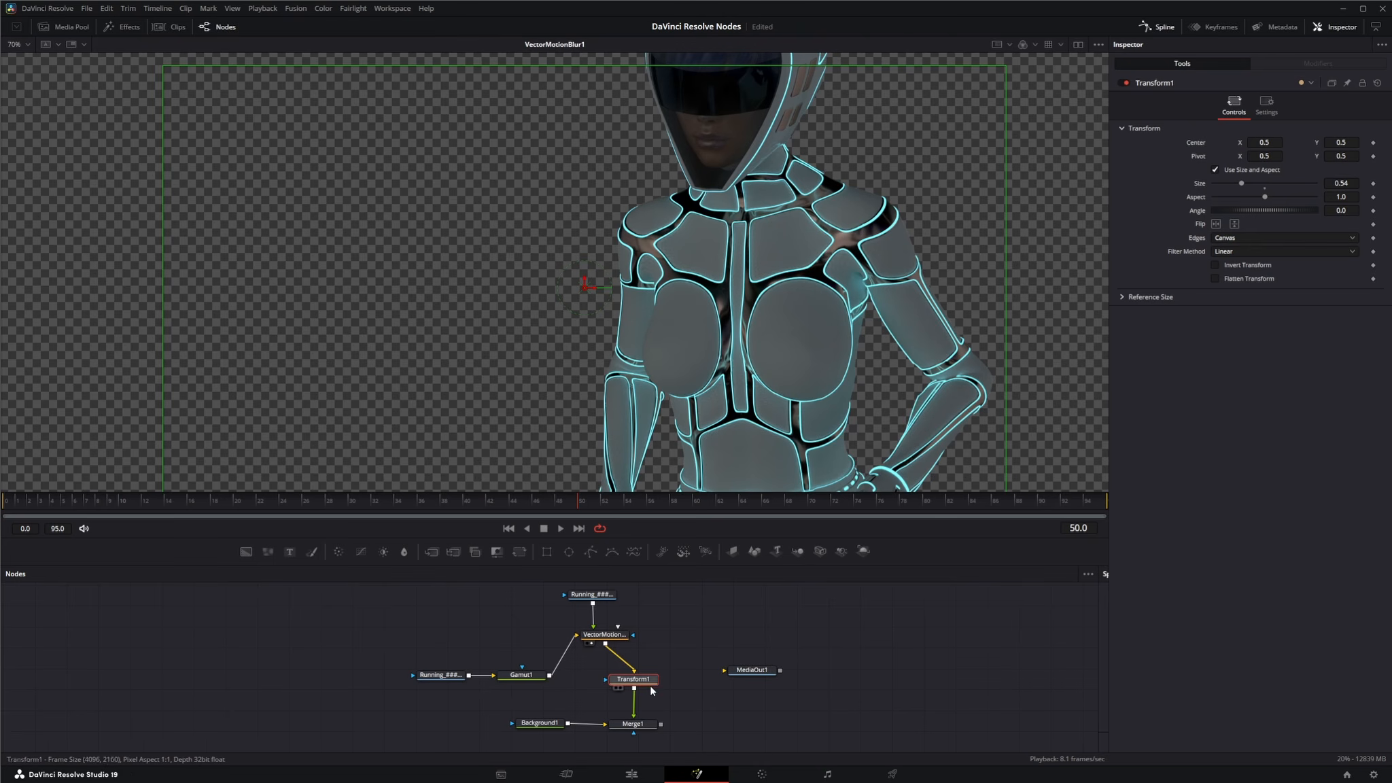
drag(650, 724, 711, 502)
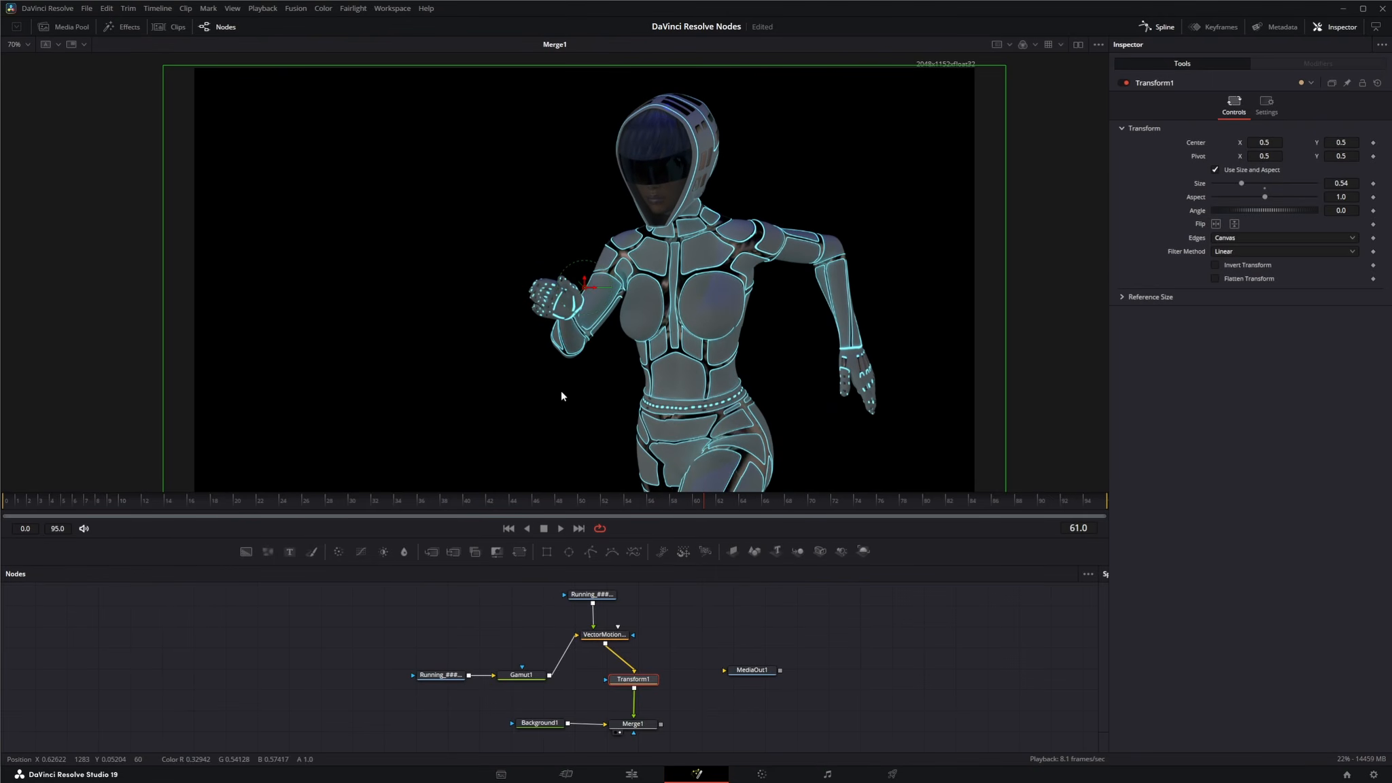
Step: Set the Vector Motion Blur's X channel to Red and its Y channel to Green
click(610, 637)
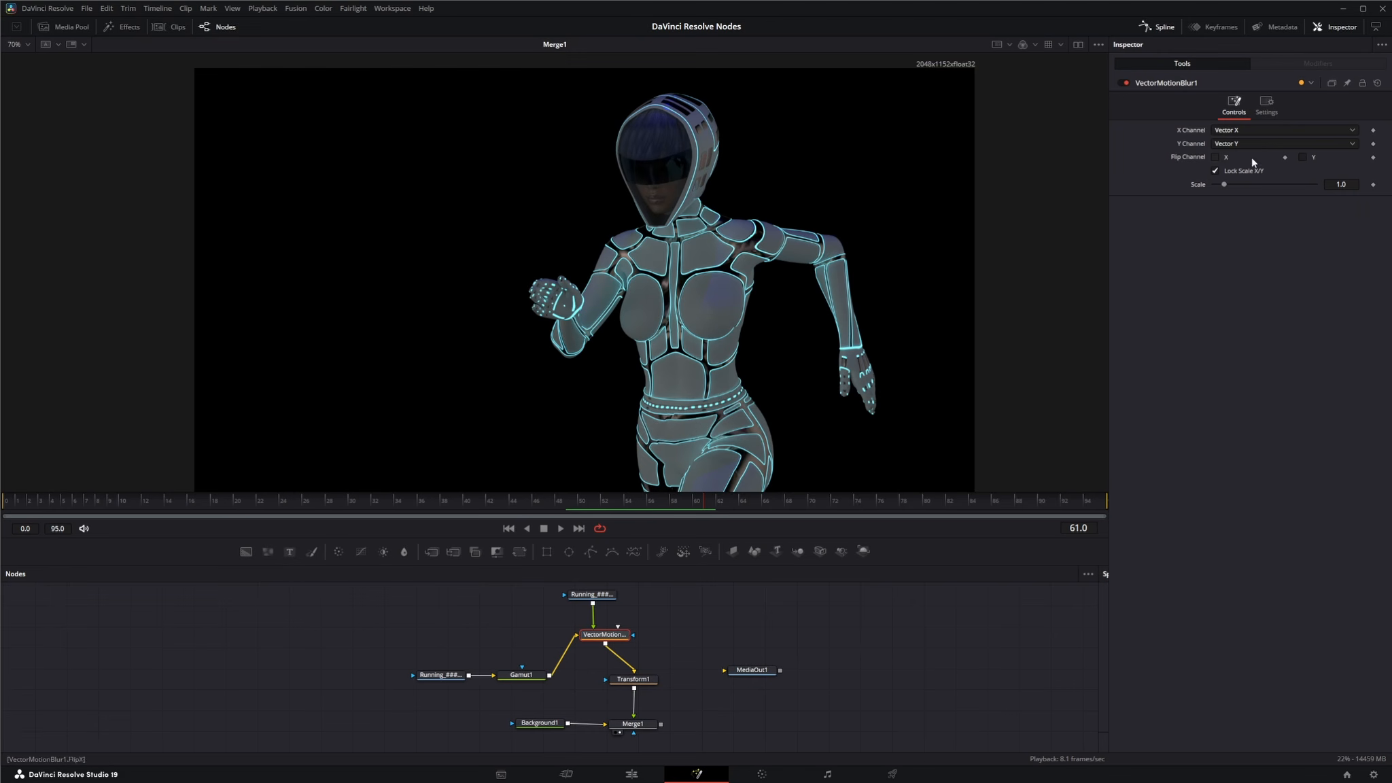
click(1232, 133)
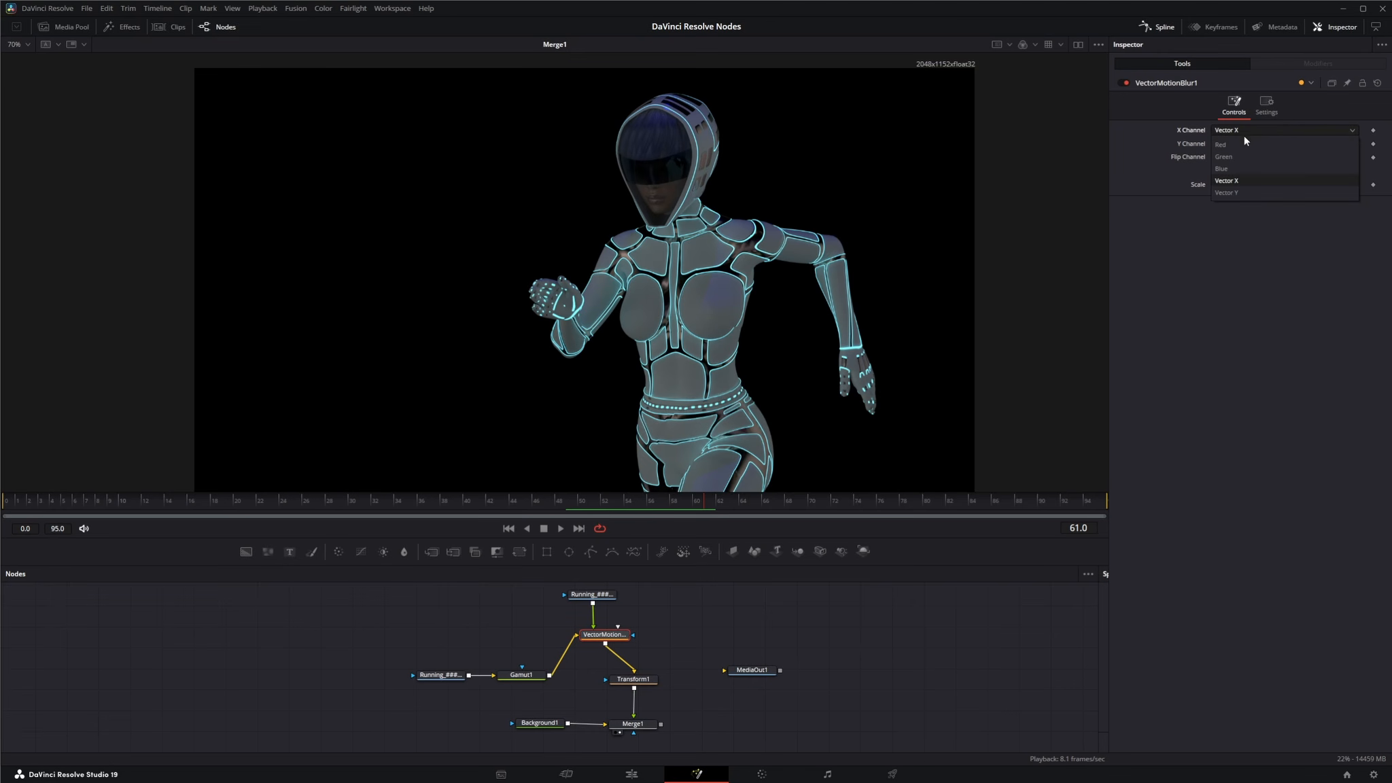
click(1239, 142)
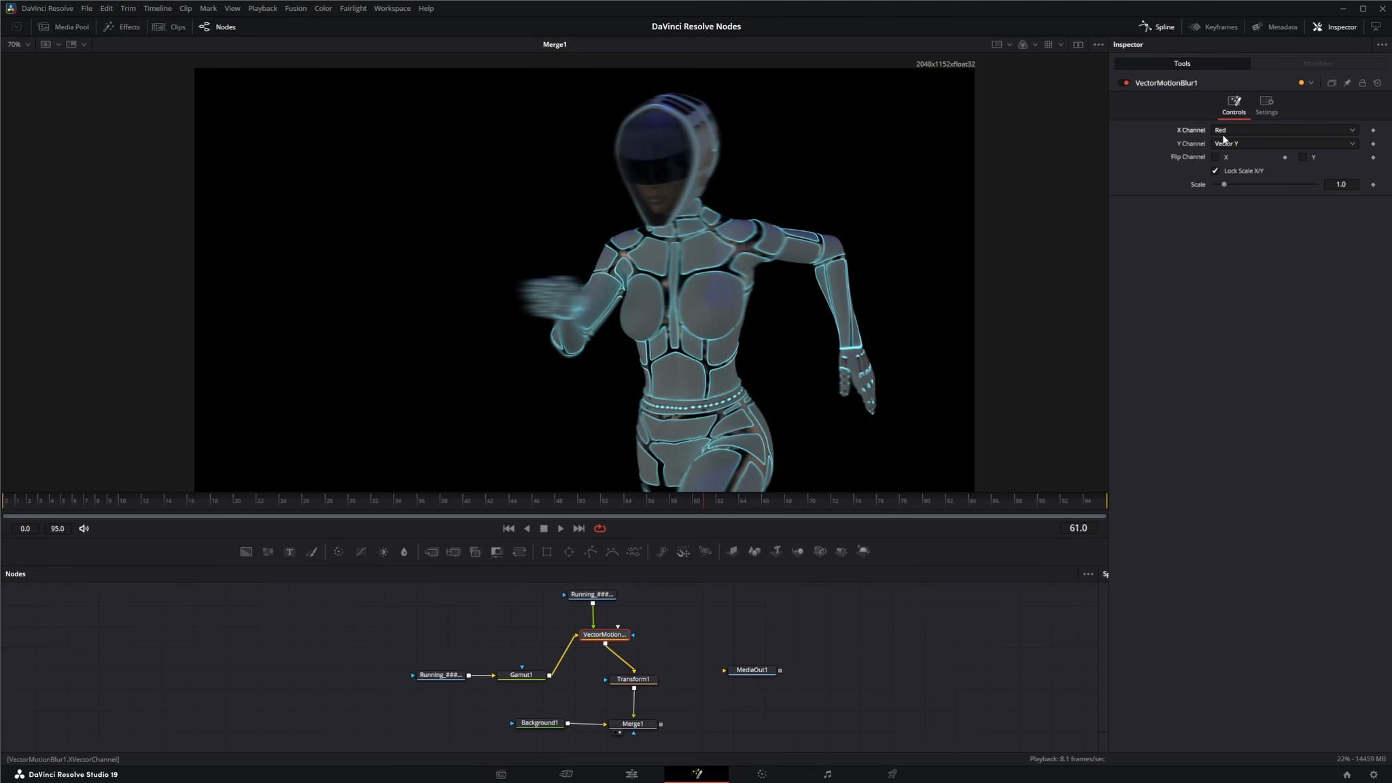
click(1230, 146)
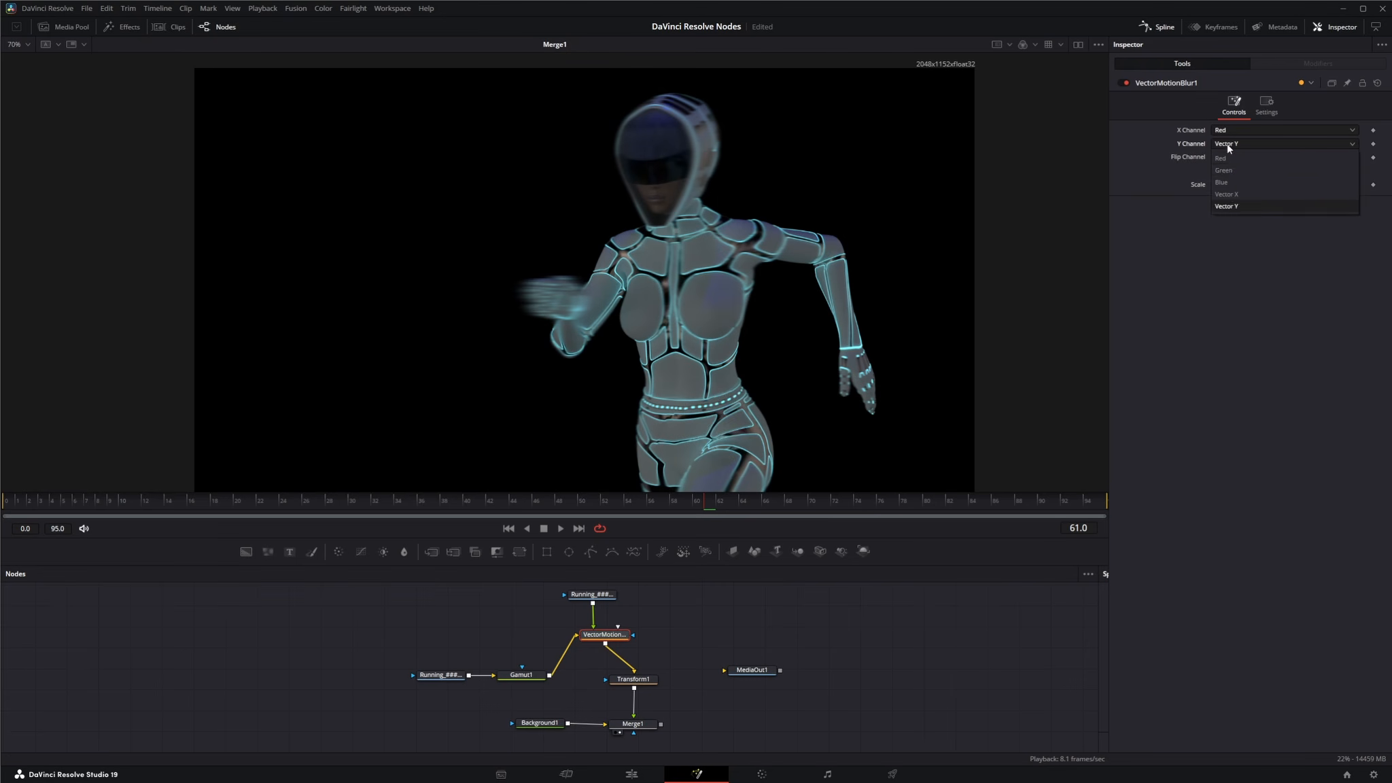
click(1236, 171)
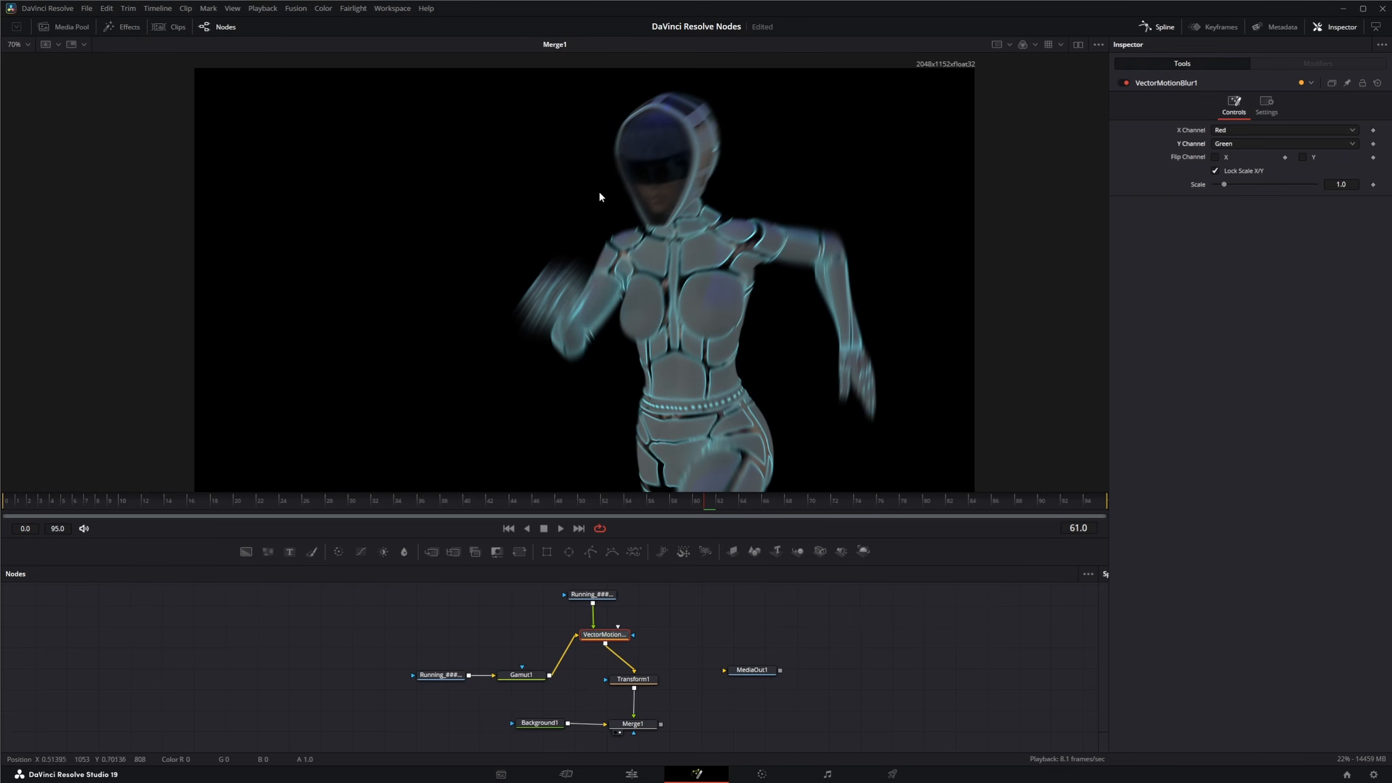
Step: Play back the motion-blurred composite and stop it at frame 46
click(561, 528)
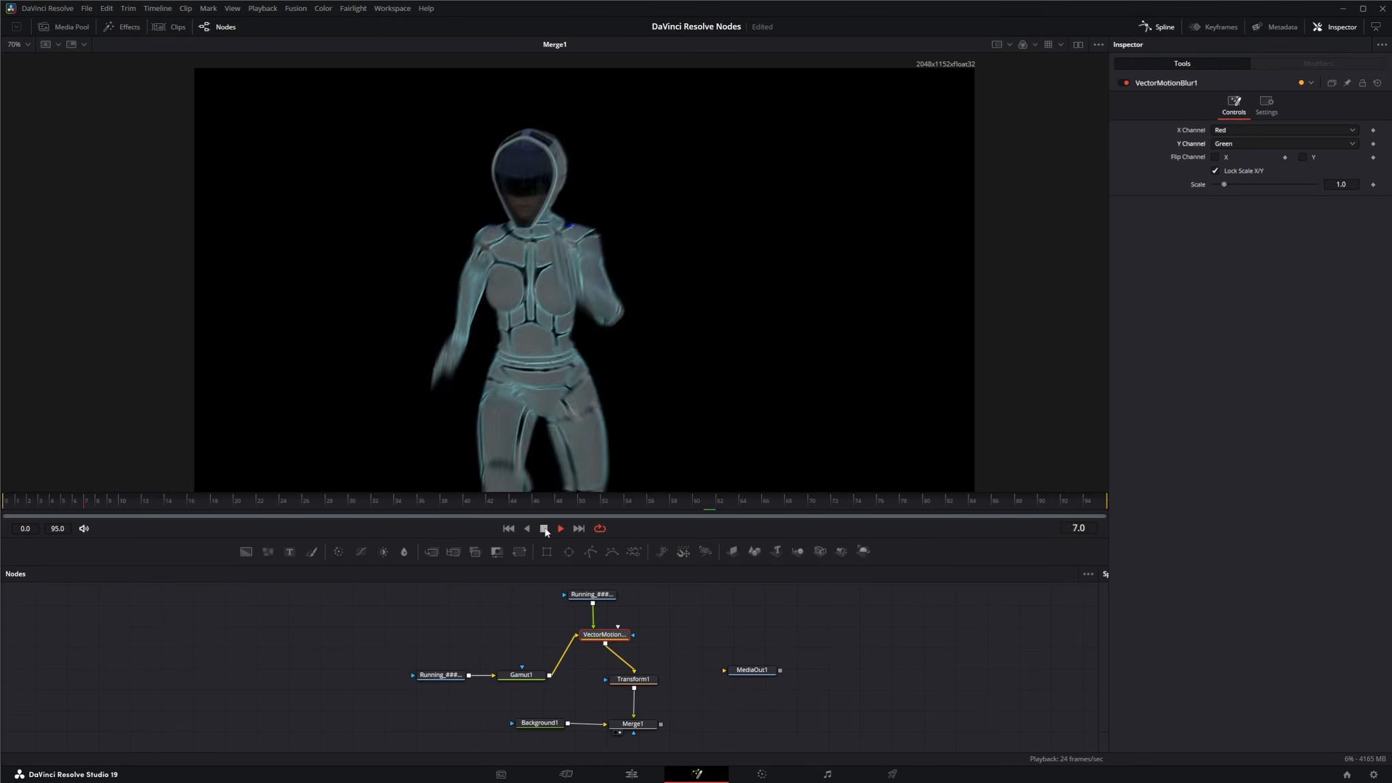
click(544, 529)
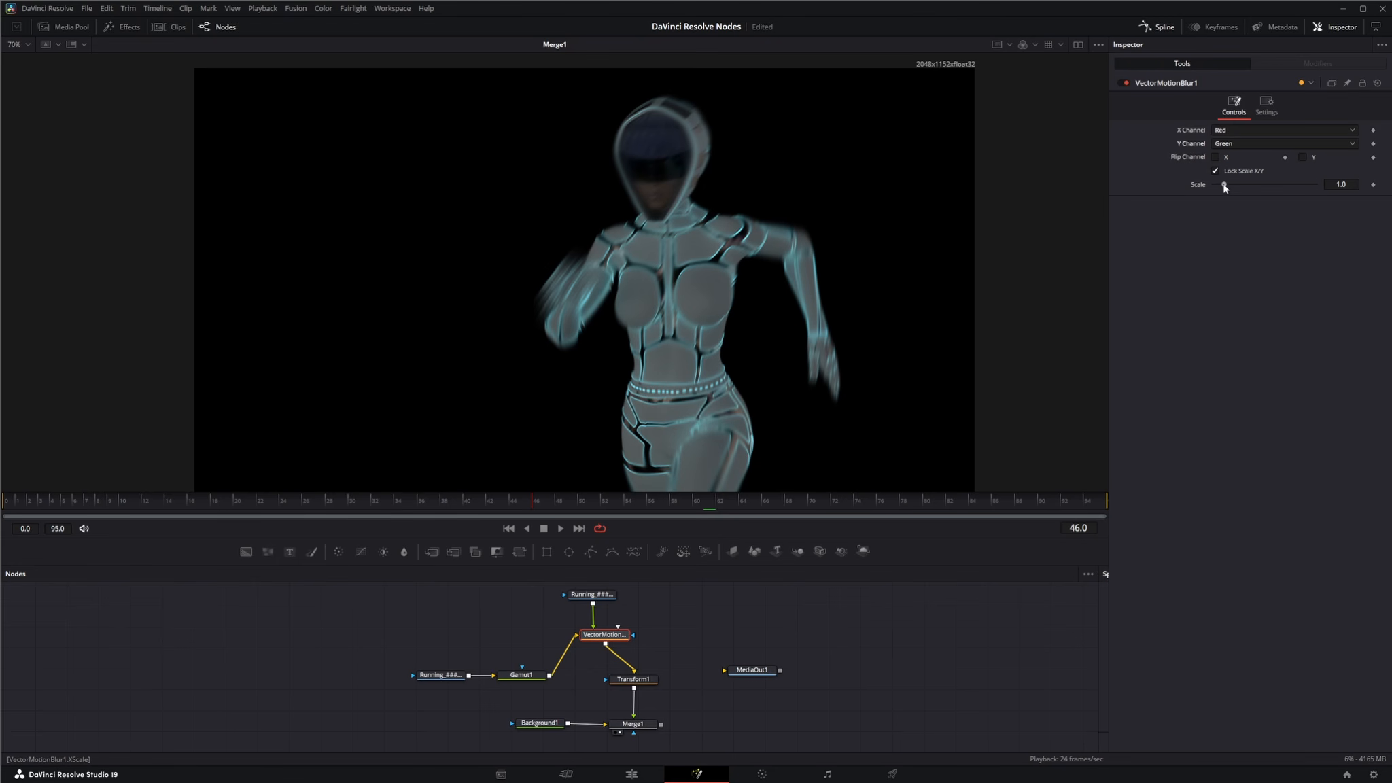
Step: Increase the Vector Motion Blur scale to about 6.1
drag(1236, 187, 1270, 187)
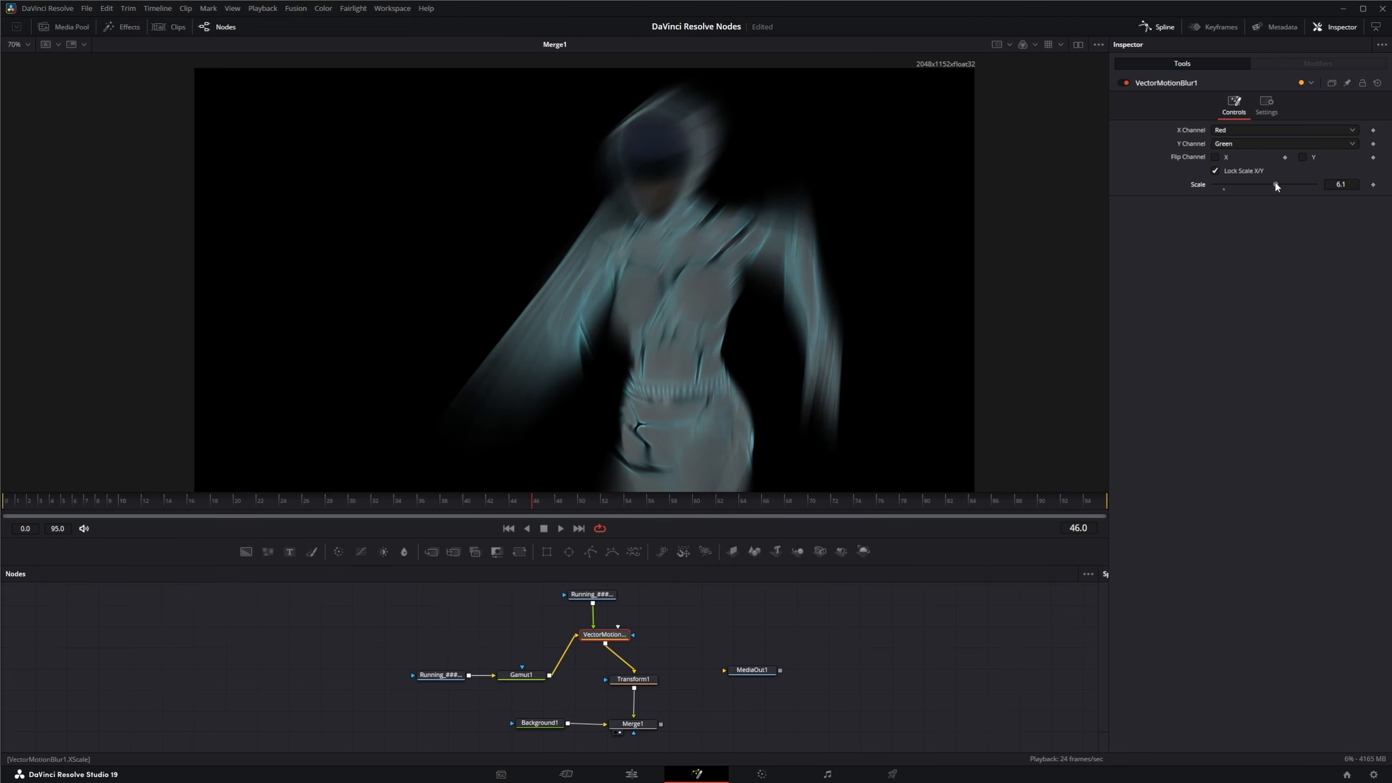